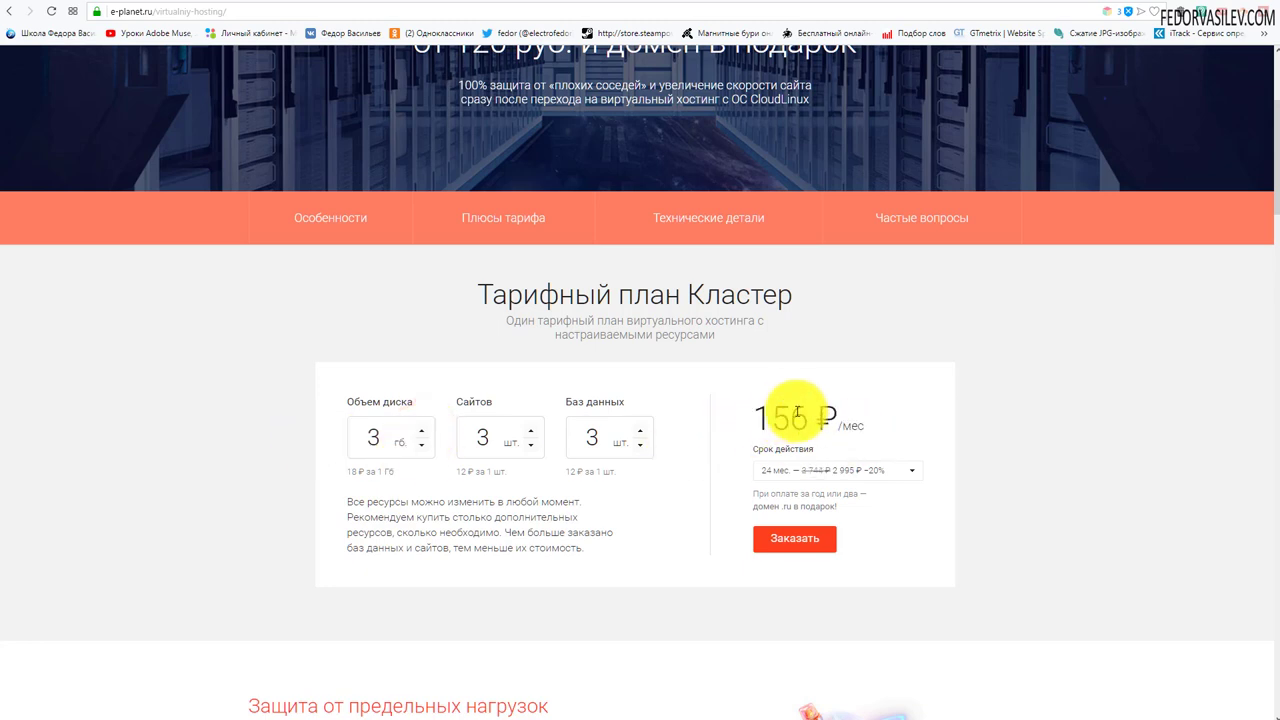
- Try 4 GB of disk space, 4 sites and 4 databases in the Кластер plan calculator, then restore each to 3
{"action": "left_click_drag", "start_coordinate": [866, 423], "coordinate": [760, 416]}
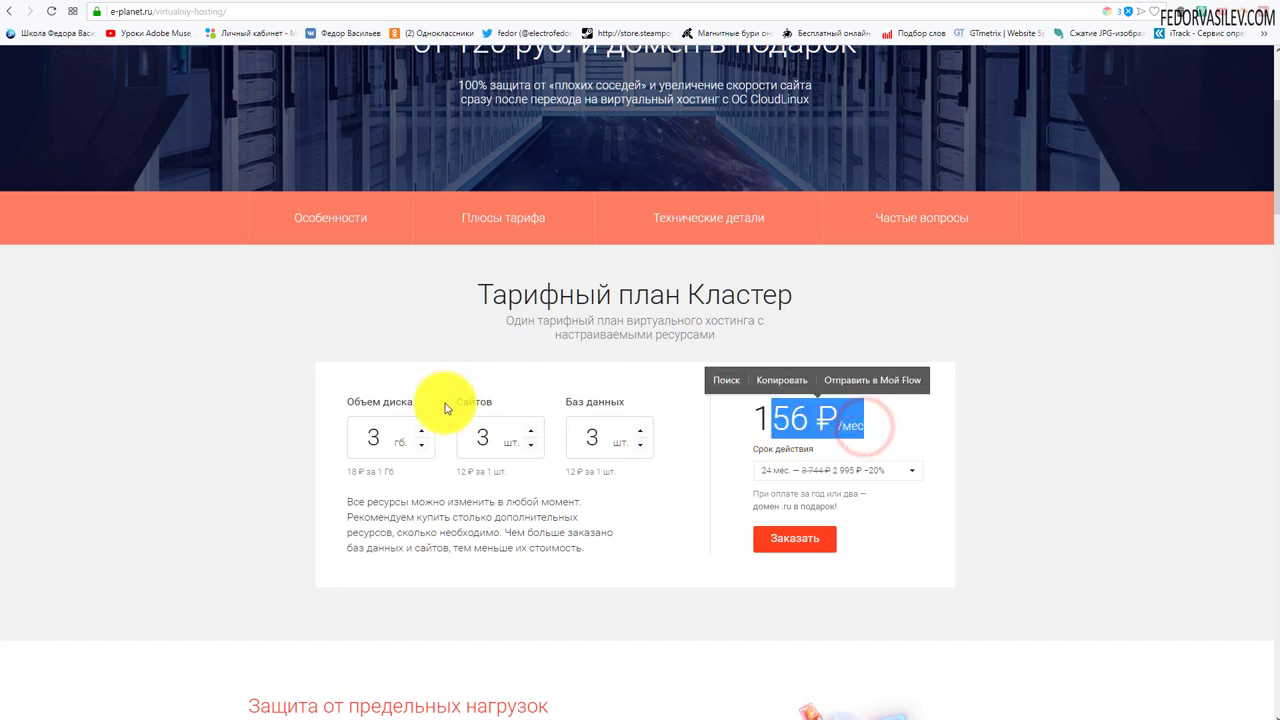
{"action": "left_click", "coordinate": [421, 431]}
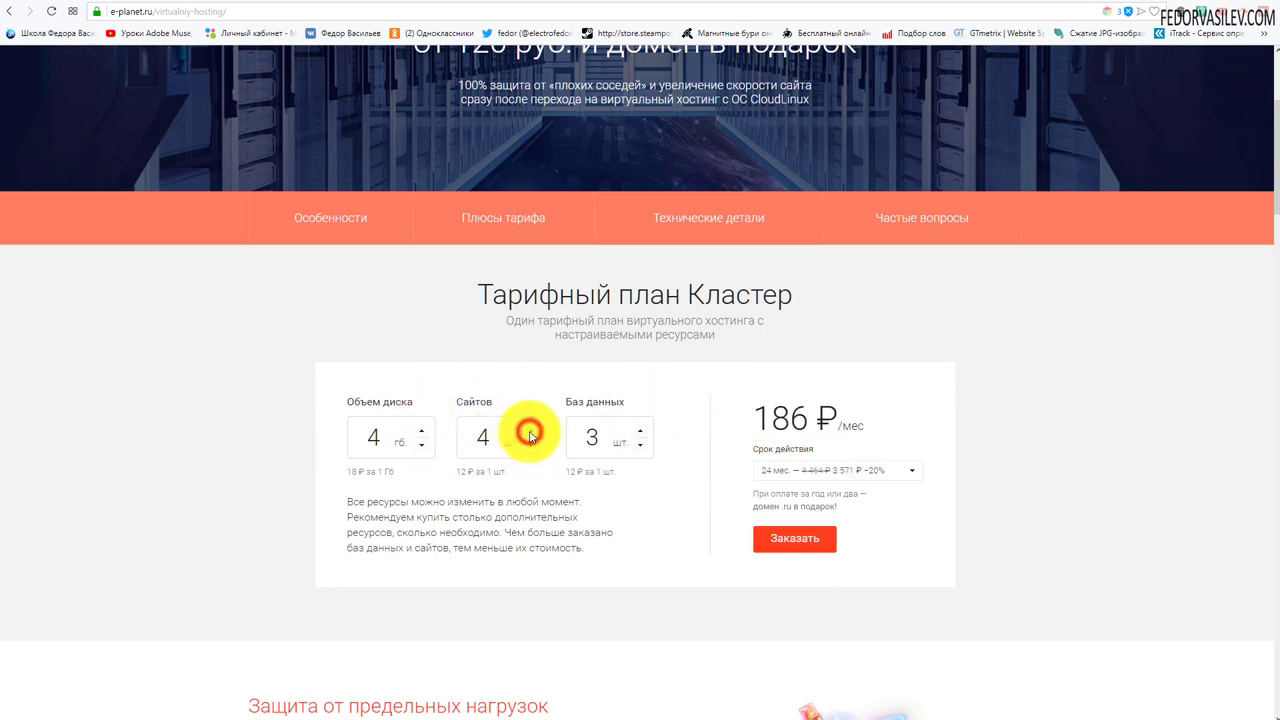
{"action": "left_click", "coordinate": [531, 444]}
{"action": "left_click", "coordinate": [640, 431]}
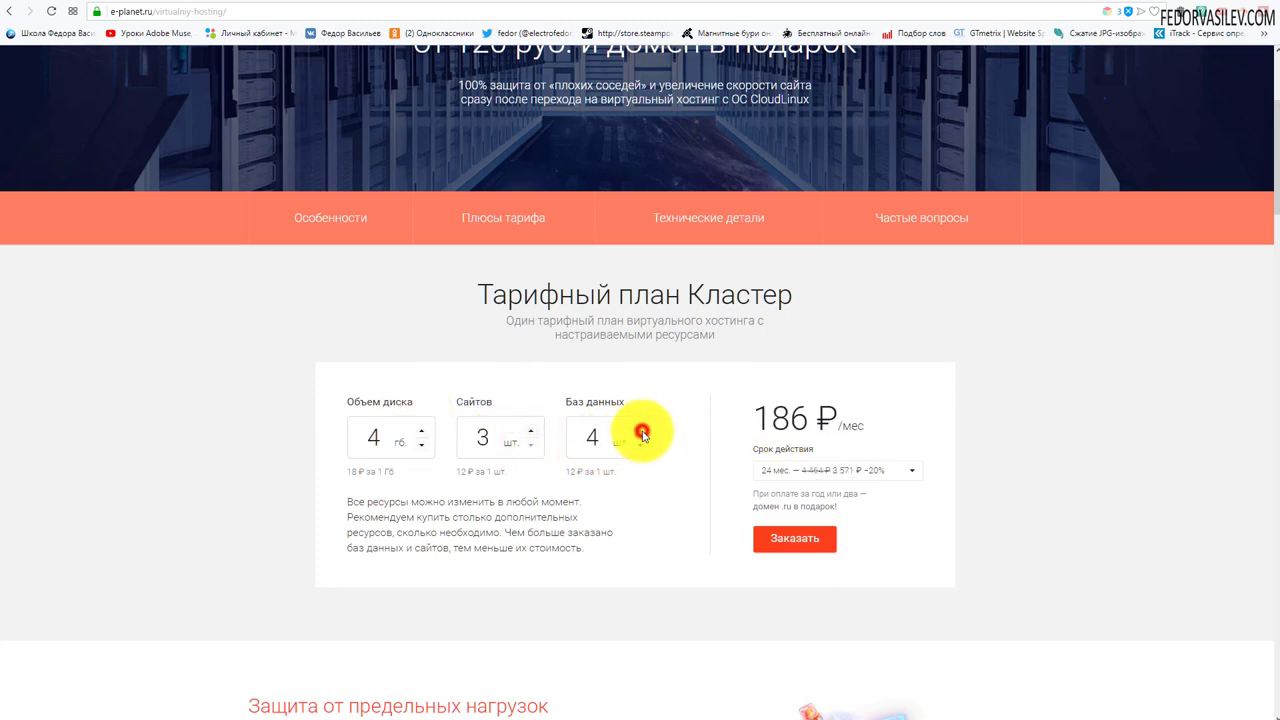
{"action": "left_click", "coordinate": [640, 444]}
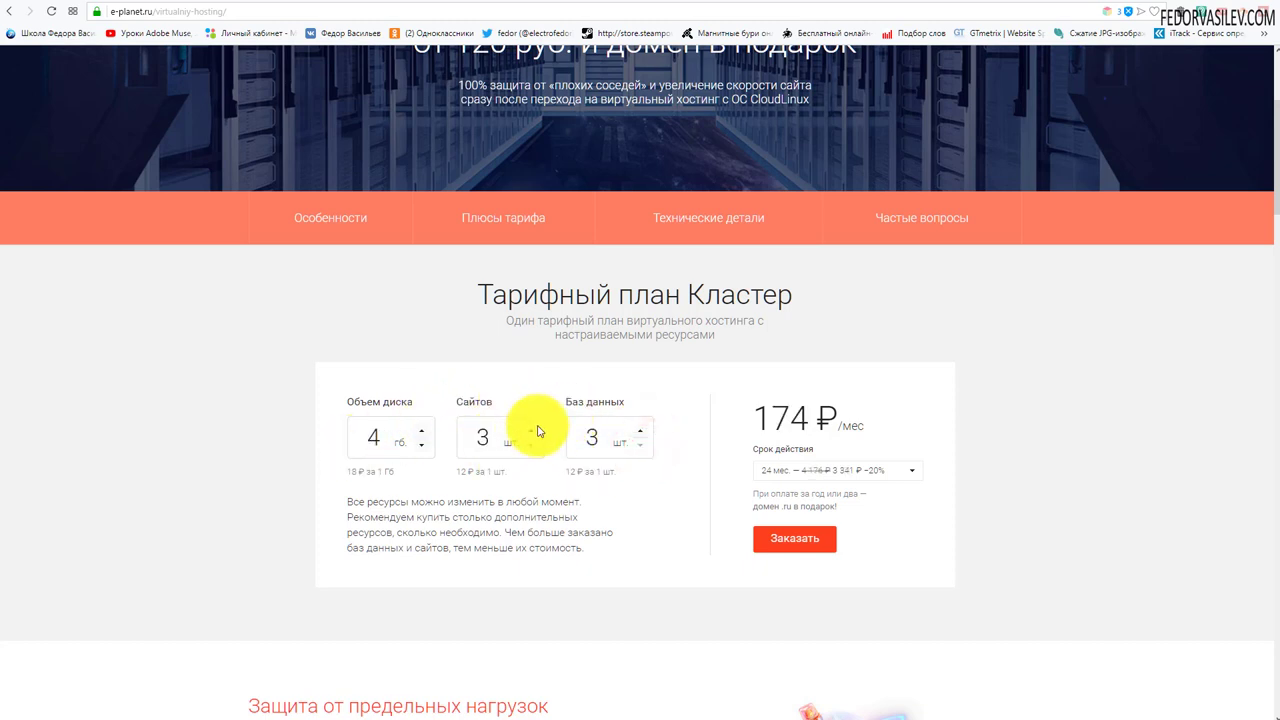
{"action": "left_click", "coordinate": [421, 446]}
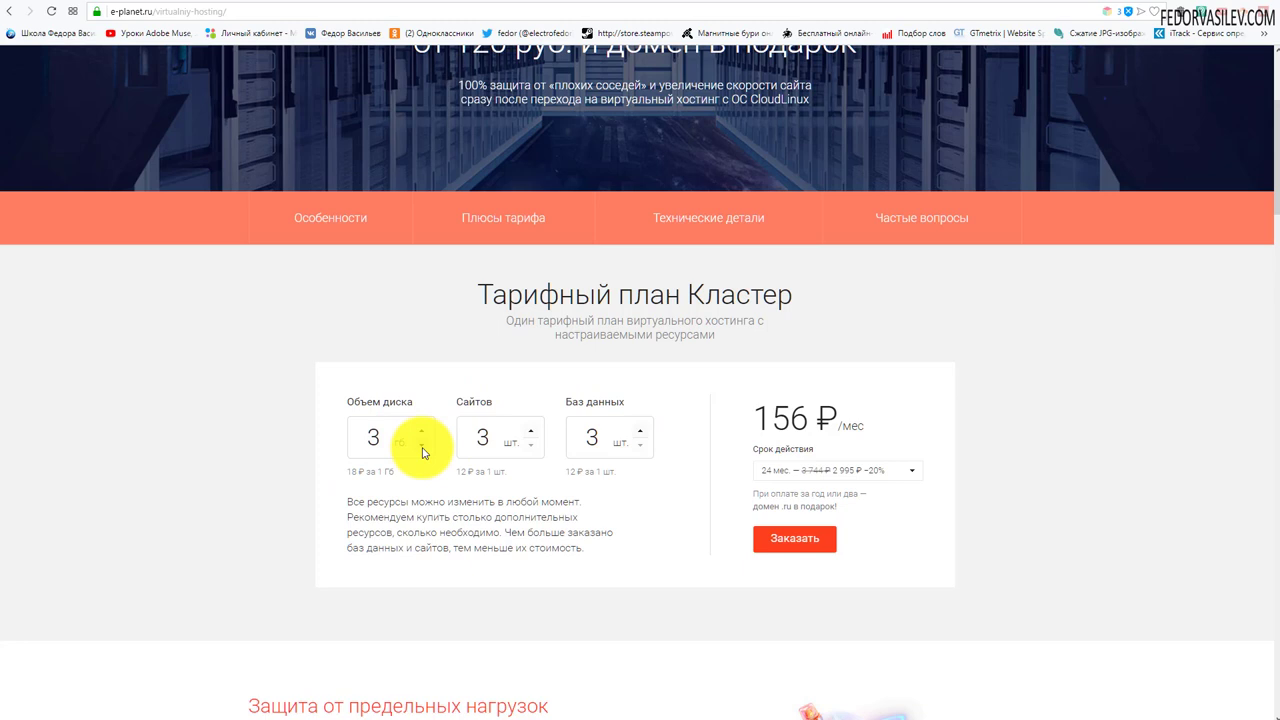
- Reduce the Кластер plan's disk space to 1 GB and proceed to order the plan
{"action": "left_click", "coordinate": [421, 447]}
{"action": "left_click", "coordinate": [530, 448]}
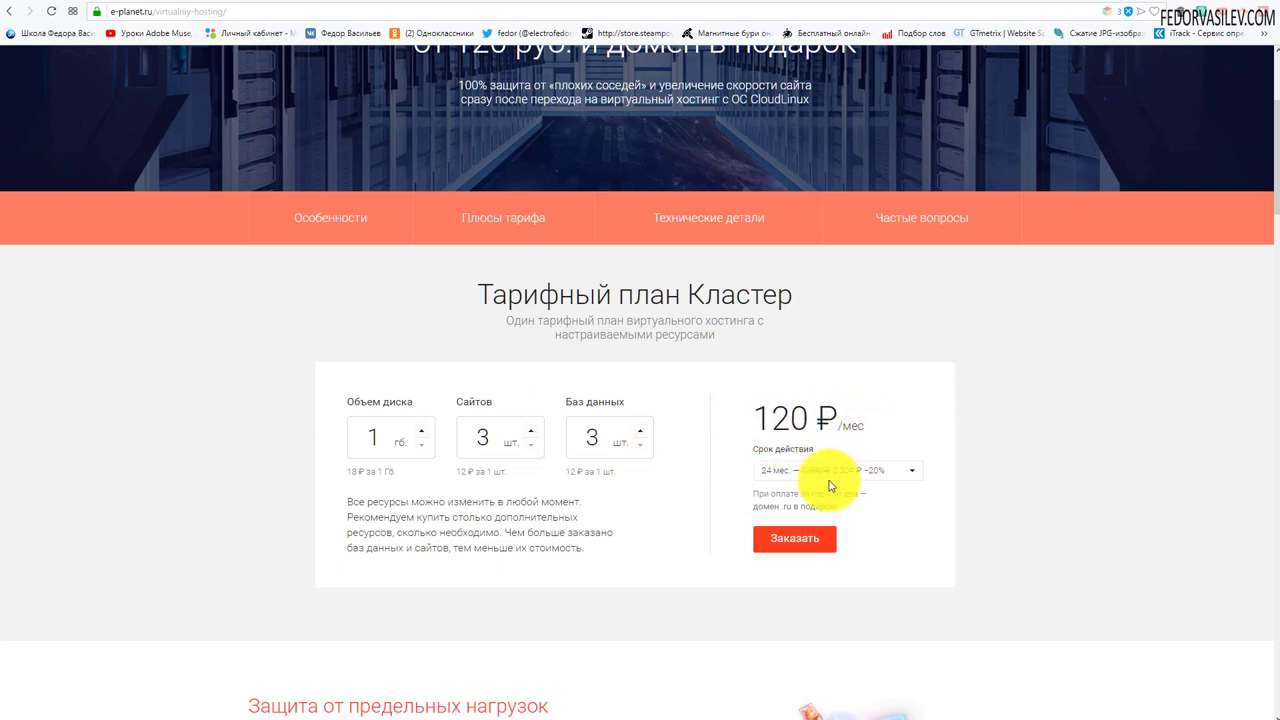
{"action": "scroll", "coordinate": [723, 366], "scroll_direction": "down", "scroll_amount": 4}
{"action": "scroll", "coordinate": [720, 443], "scroll_direction": "down", "scroll_amount": 9}
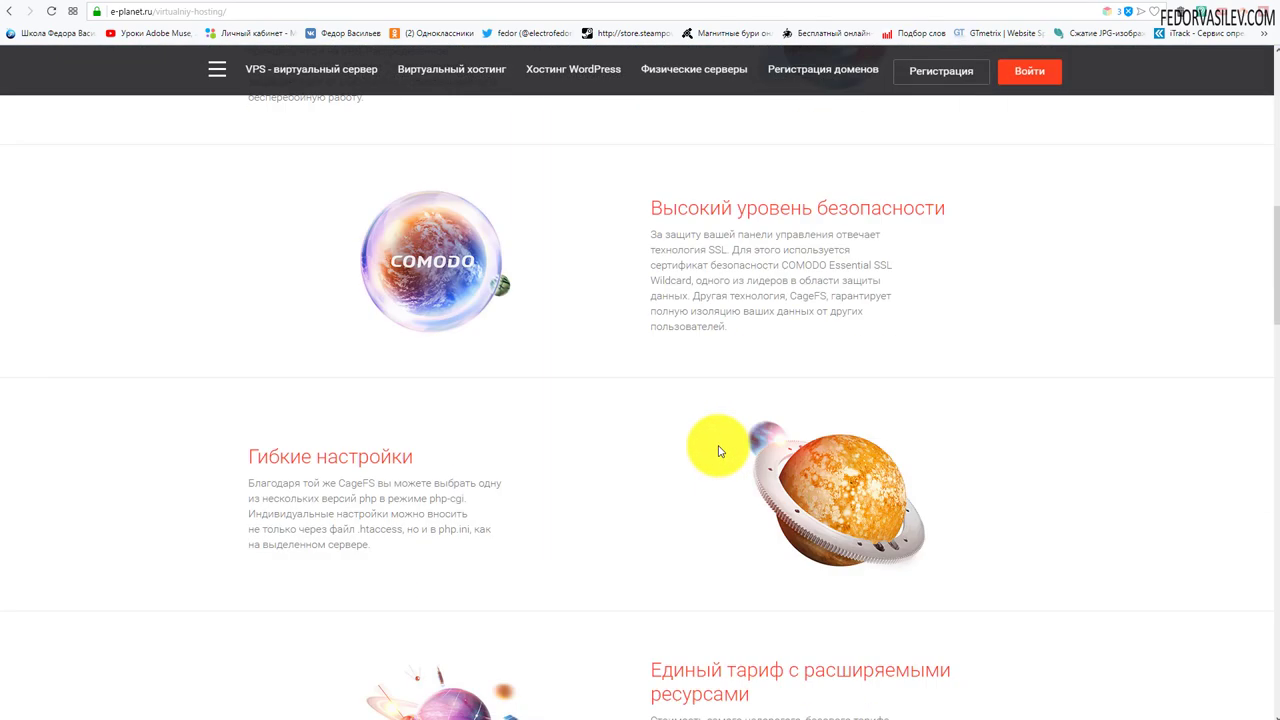
{"action": "scroll", "coordinate": [711, 459], "scroll_direction": "down", "scroll_amount": 4}
{"action": "scroll", "coordinate": [709, 459], "scroll_direction": "up", "scroll_amount": 15}
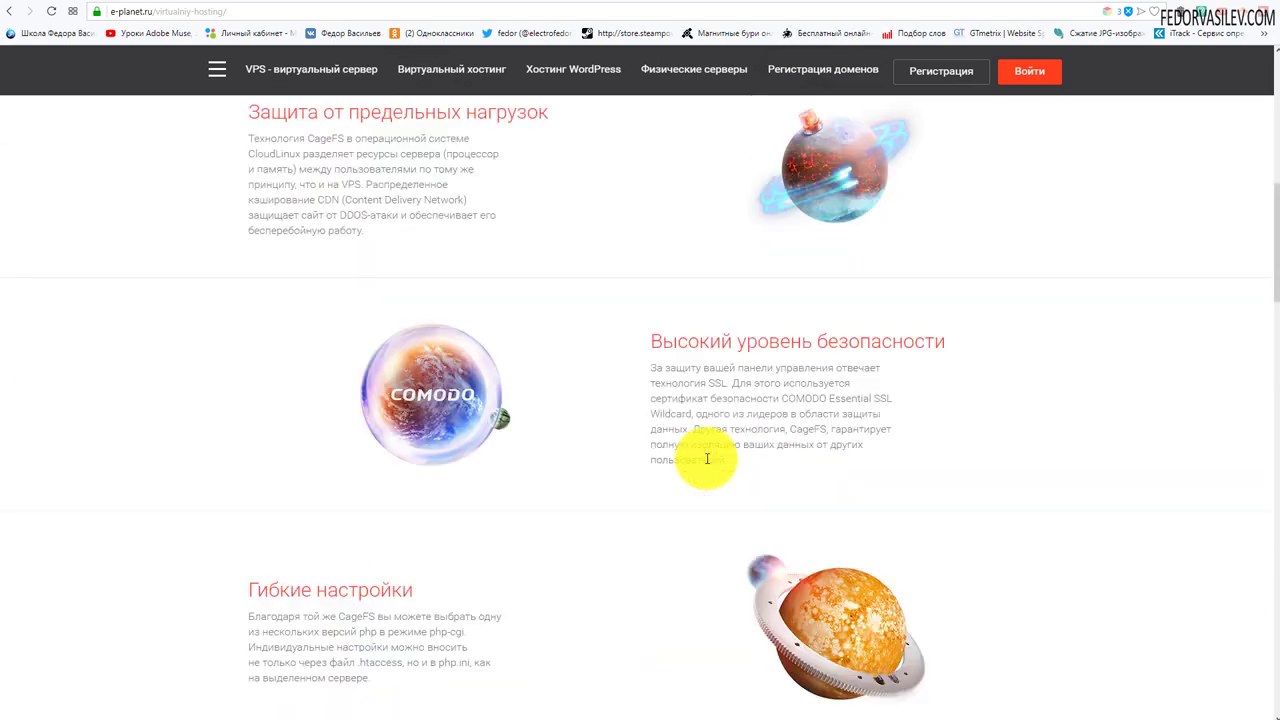
{"action": "scroll", "coordinate": [707, 458], "scroll_direction": "down", "scroll_amount": 1}
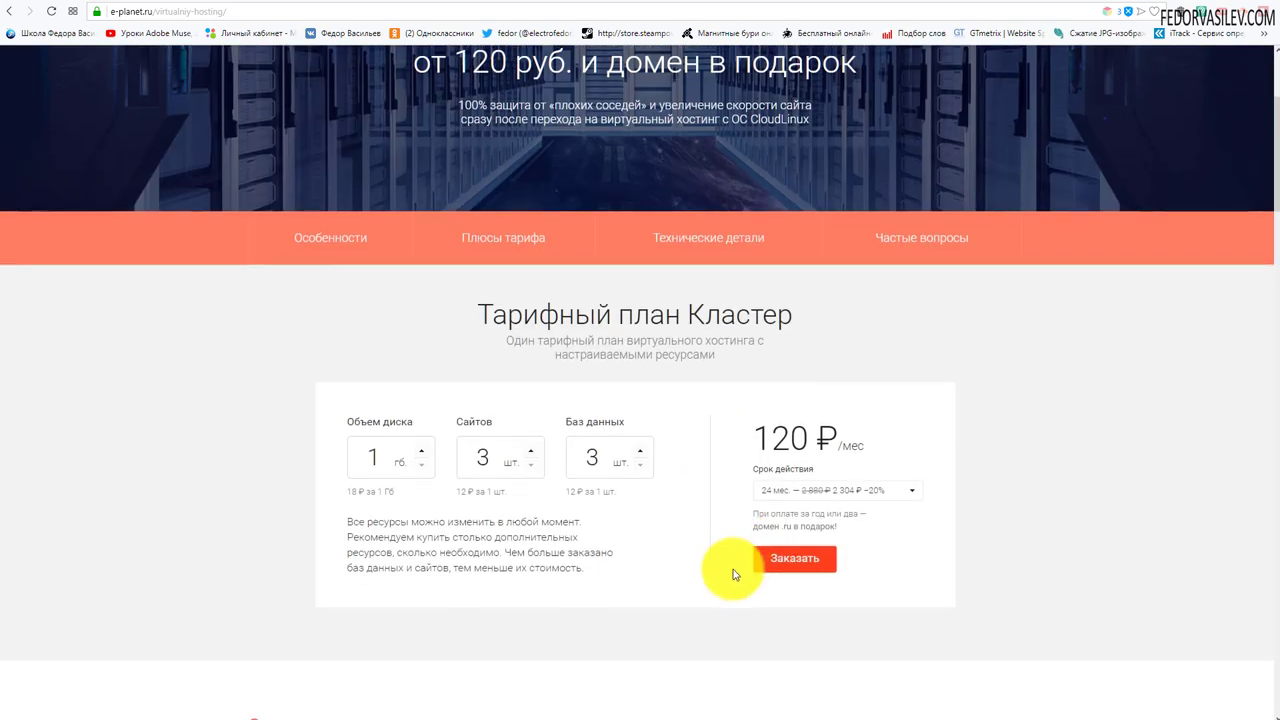
{"action": "left_click", "coordinate": [787, 561]}
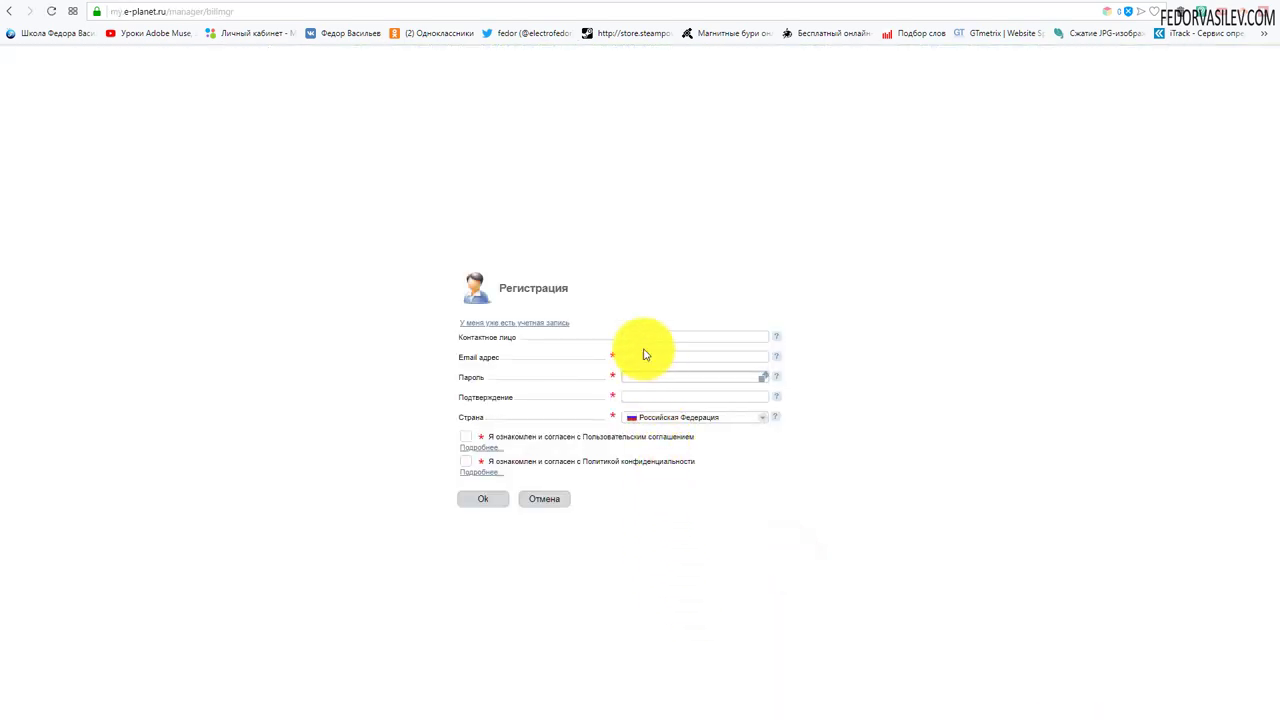
- Enter the contact person's name and the e-mail address in the registration form
{"action": "left_click", "coordinate": [640, 336]}
{"action": "left_click", "coordinate": [617, 389]}
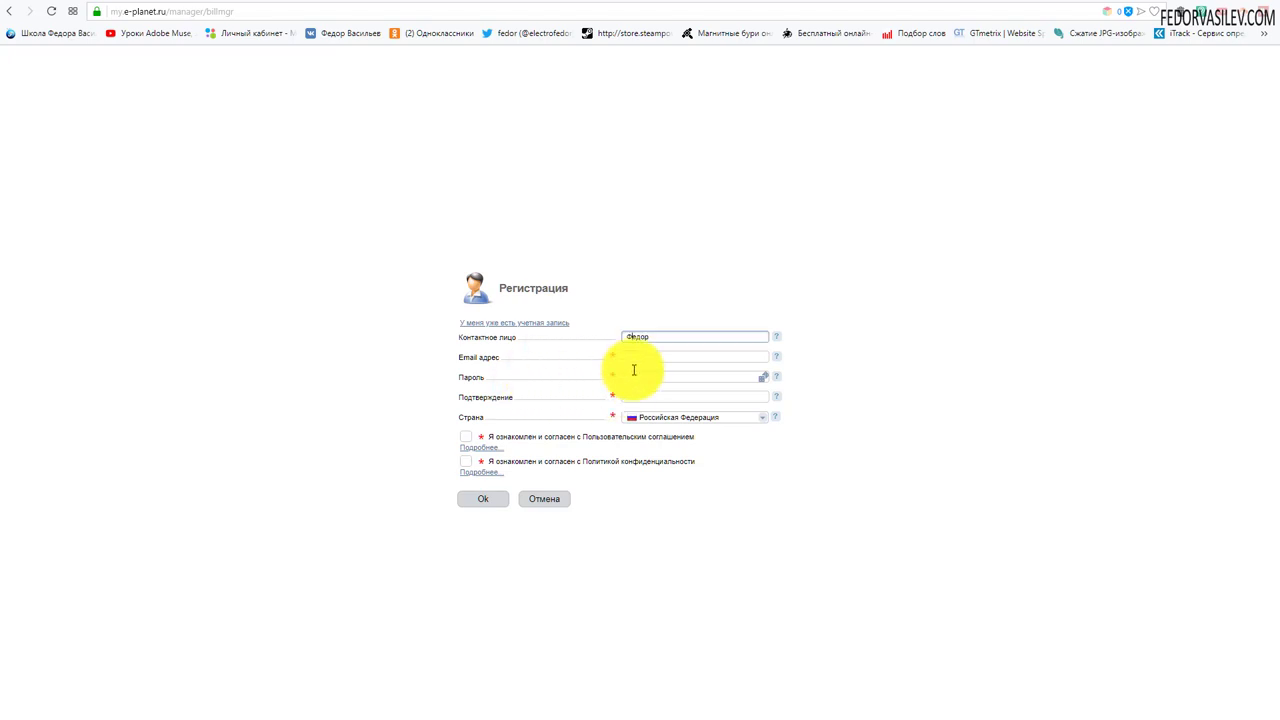
{"action": "left_click", "coordinate": [646, 355]}
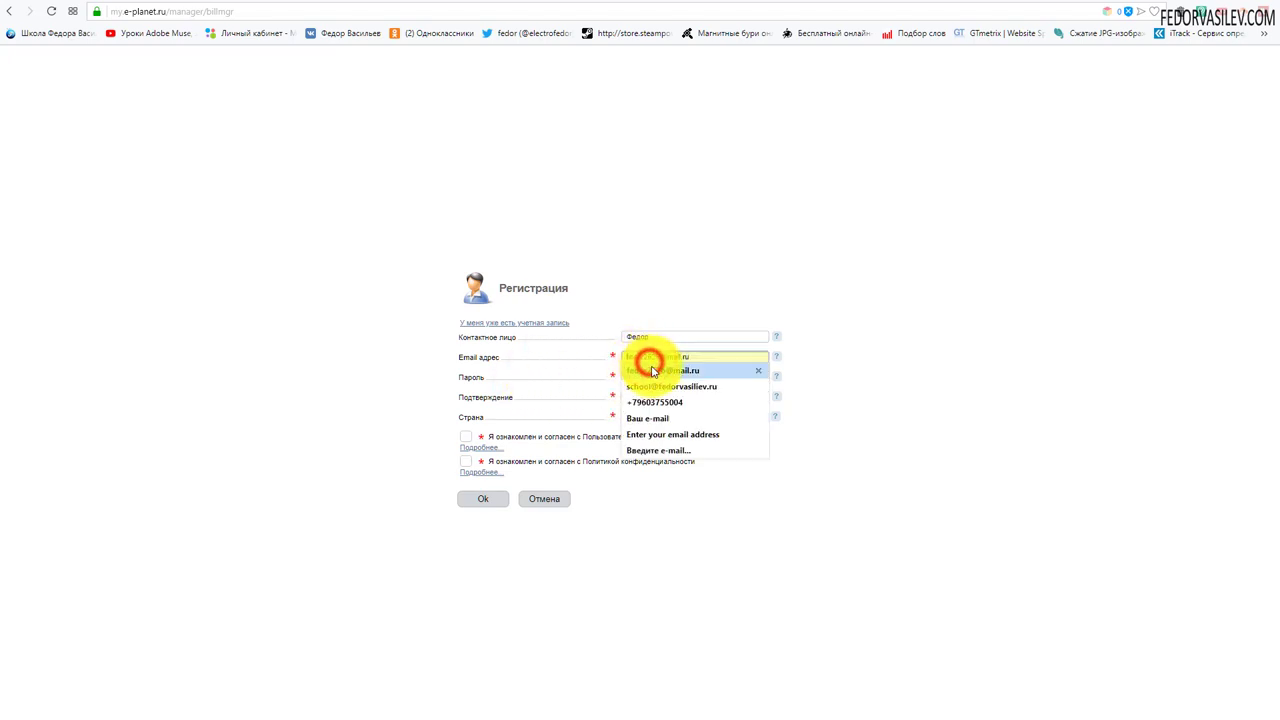
{"action": "left_click", "coordinate": [650, 370]}
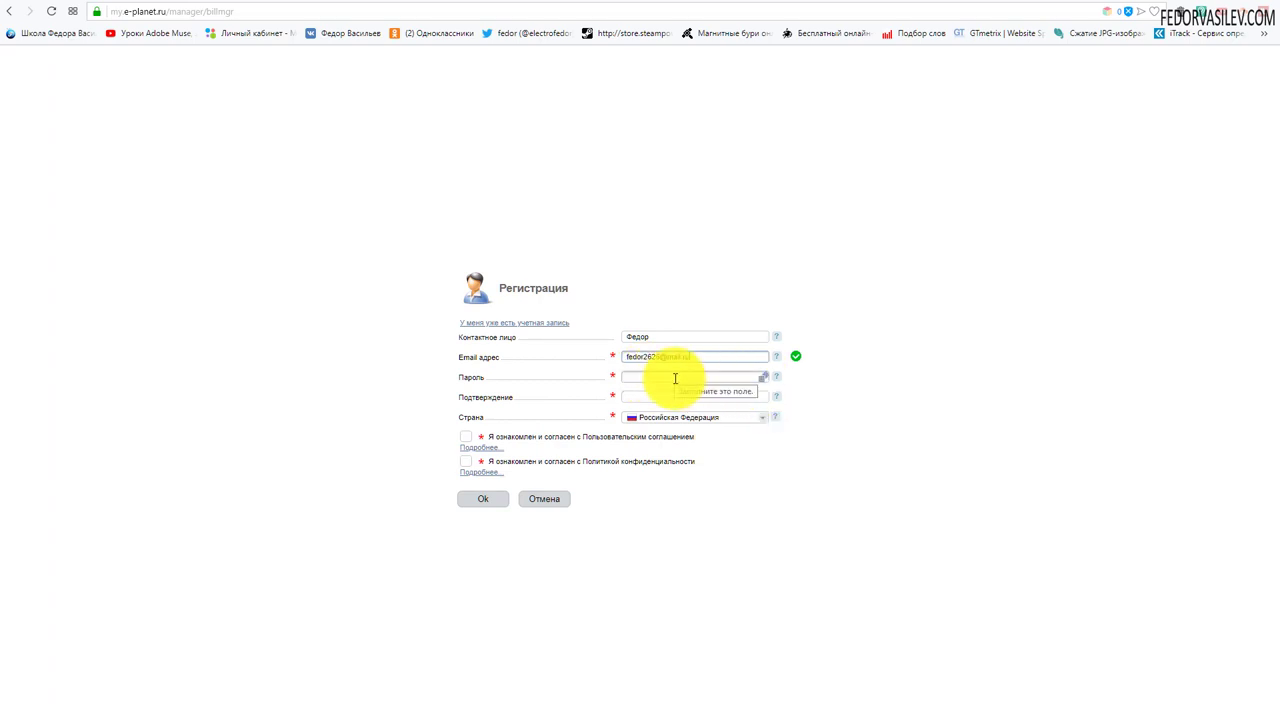
- Fill the password and its confirmation with a generated password, and copy it
{"action": "left_click", "coordinate": [765, 380]}
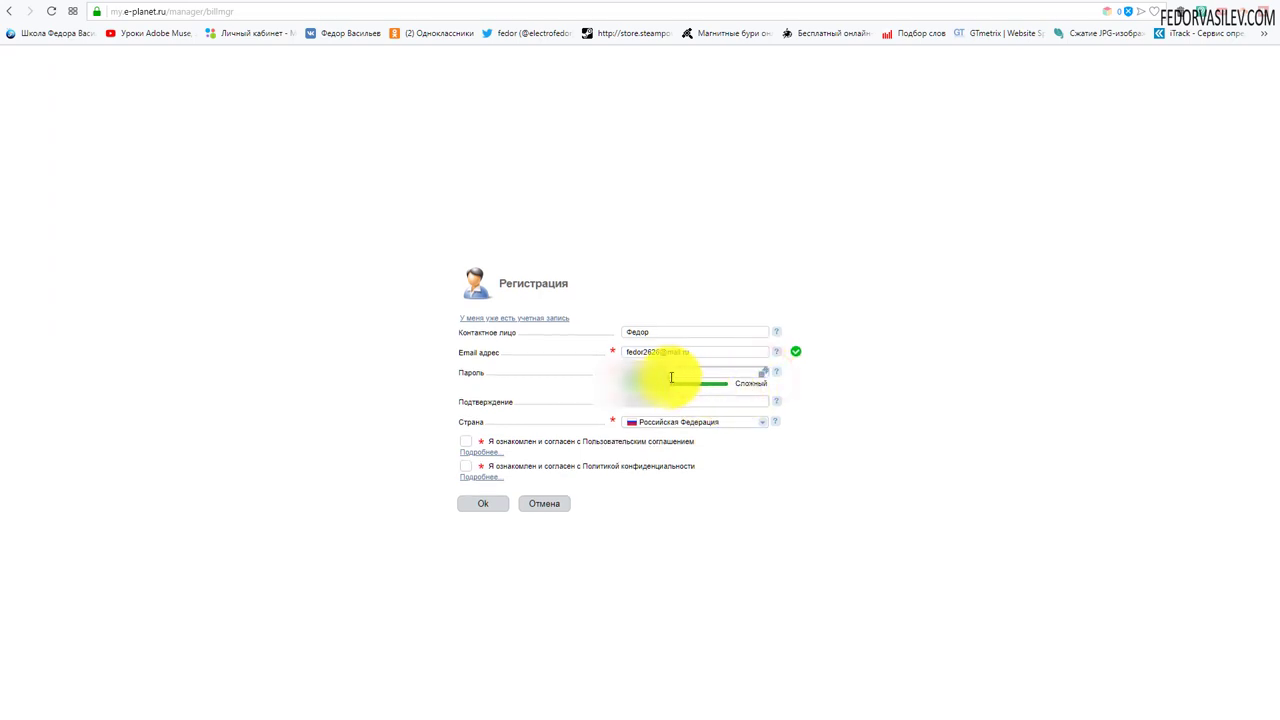
{"action": "right_click", "coordinate": [636, 376]}
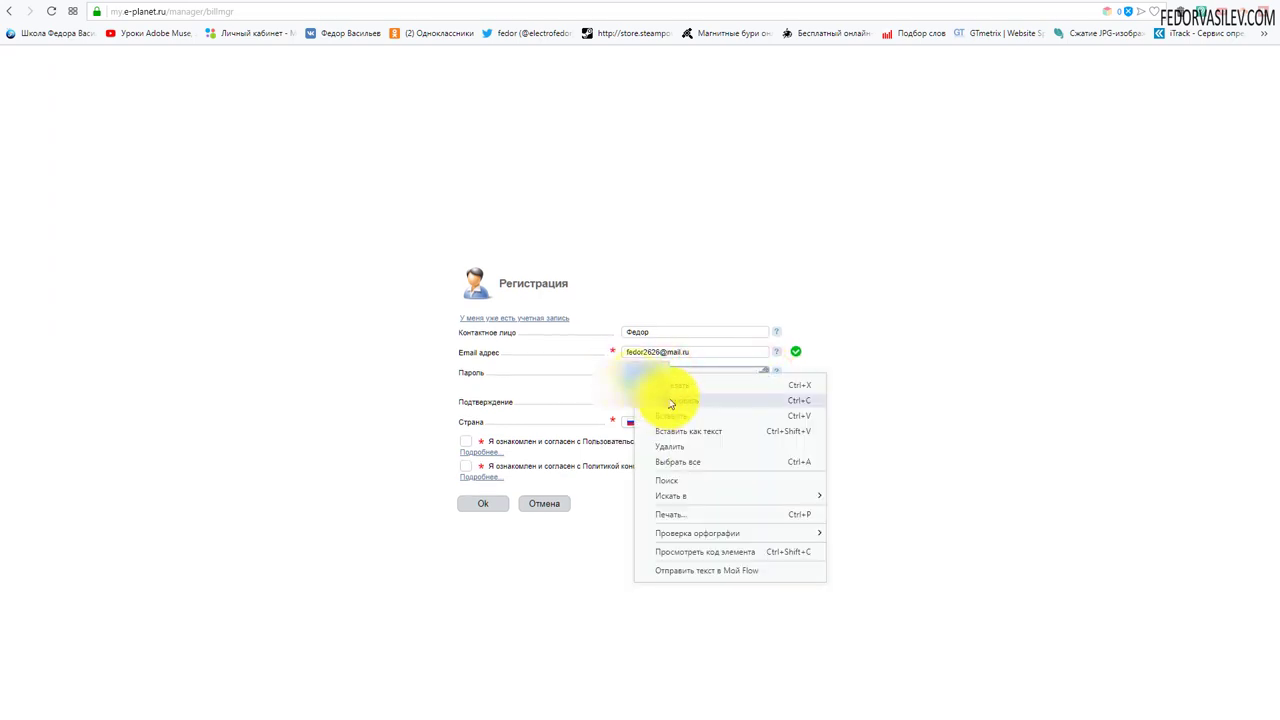
{"action": "left_click", "coordinate": [674, 400]}
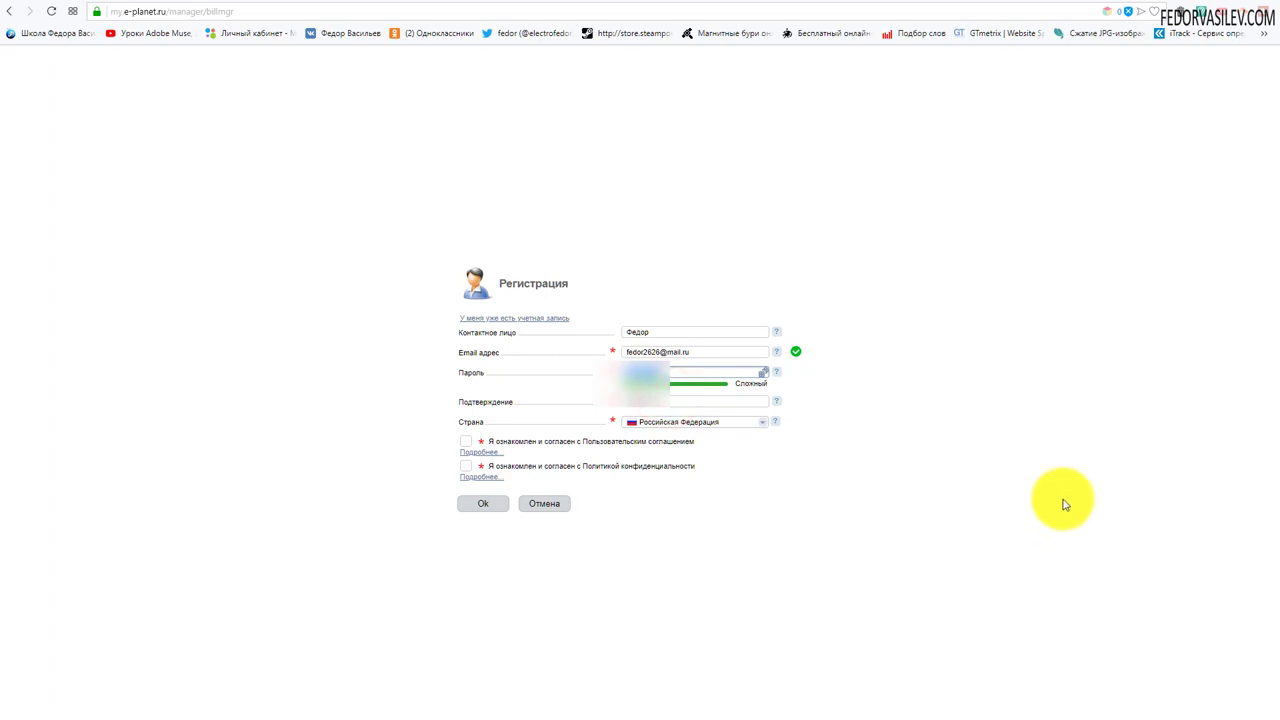
- Submit the registration with the user agreement and privacy policy accepted, and open the E-Planet registration e-mail in Mail.ru
{"action": "left_click", "coordinate": [469, 446]}
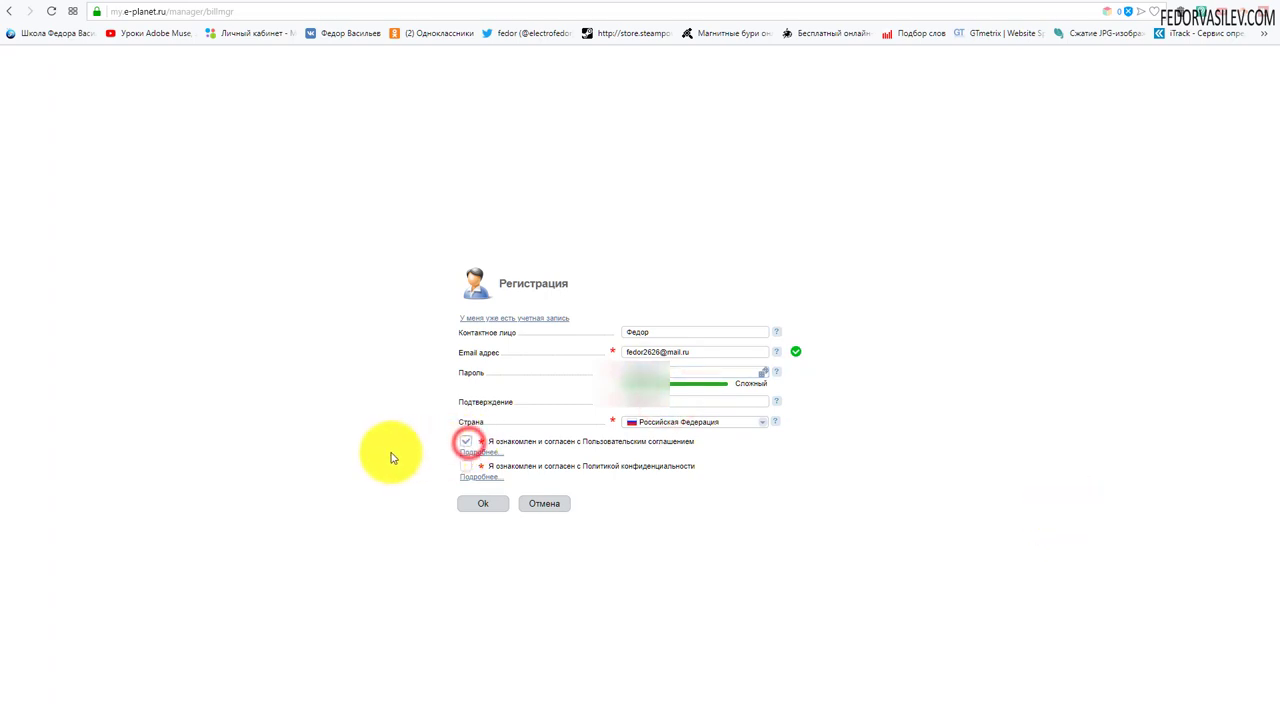
{"action": "left_click", "coordinate": [465, 467]}
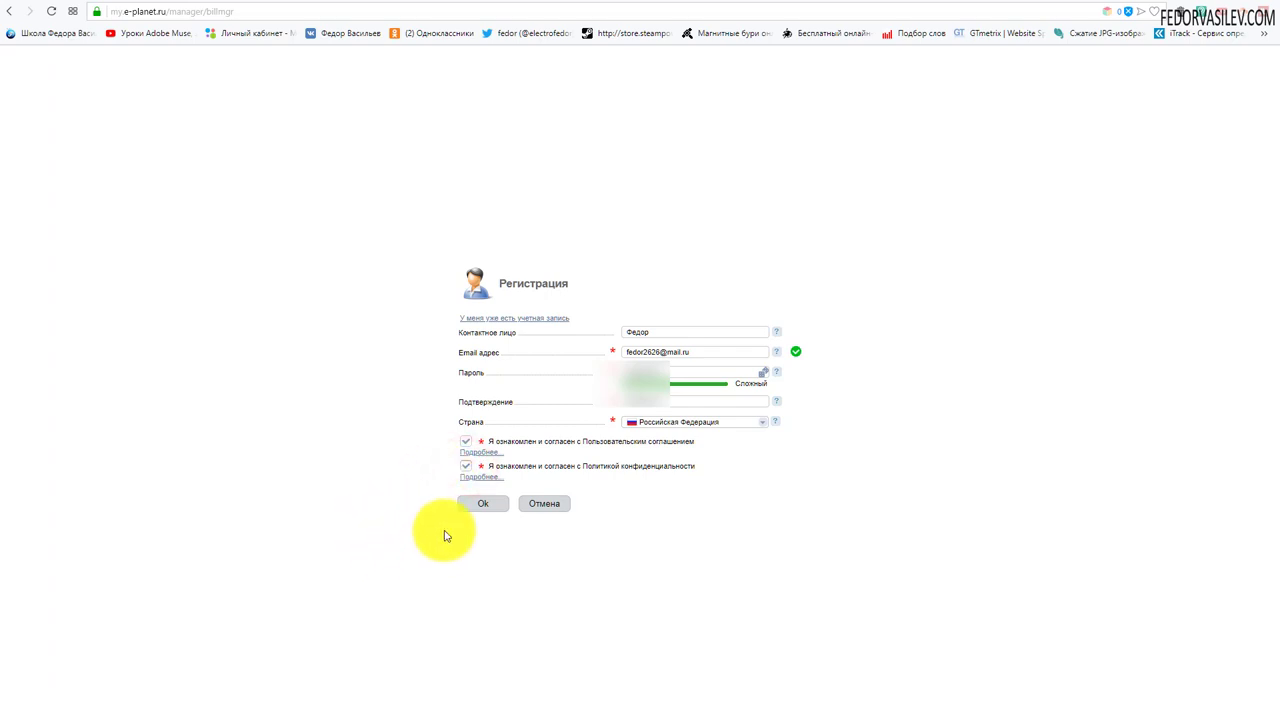
{"action": "left_click", "coordinate": [474, 503]}
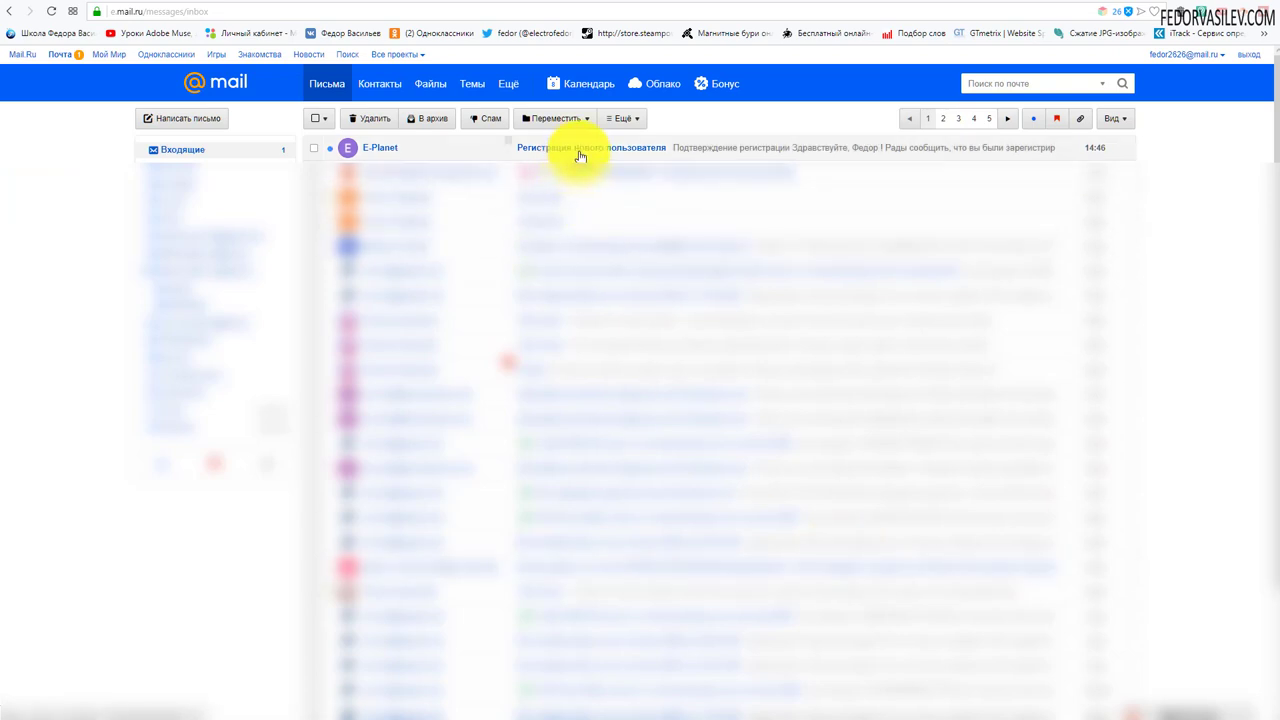
{"action": "left_click", "coordinate": [580, 152]}
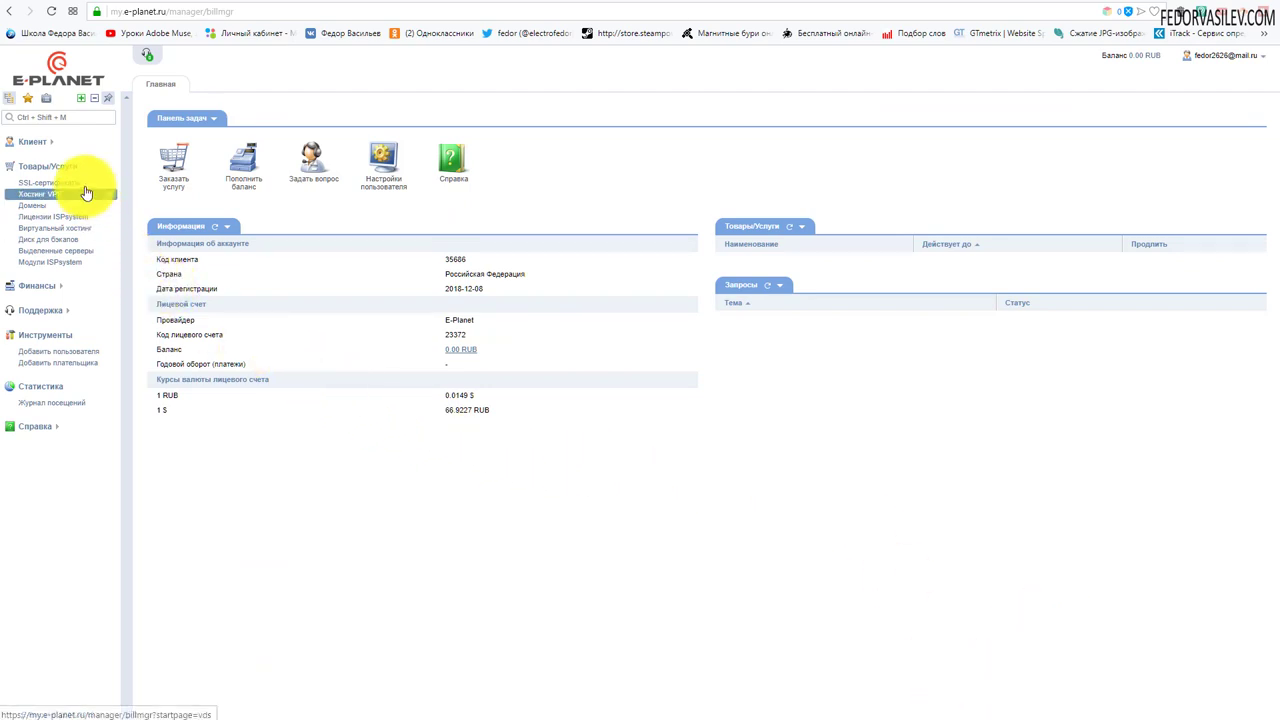
- Open the virtual hosting services in the E-Planet account and start a new hosting order
{"action": "left_click", "coordinate": [50, 167]}
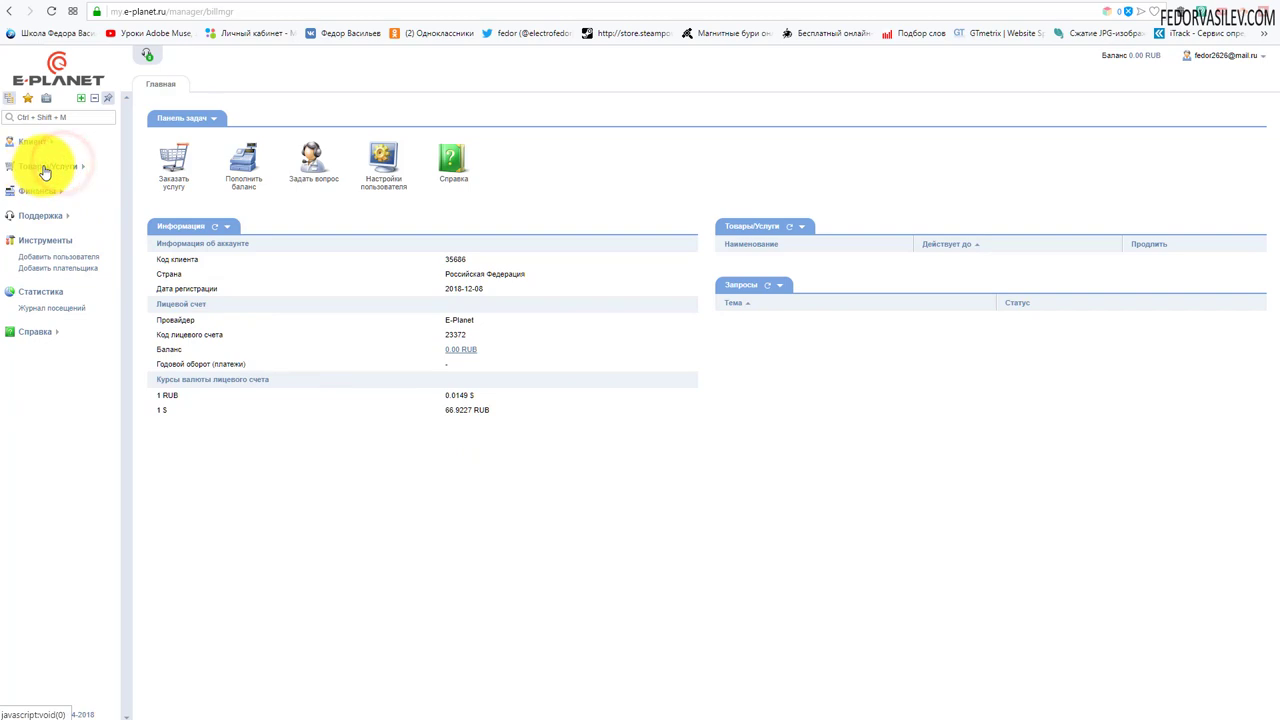
{"action": "left_click", "coordinate": [48, 168]}
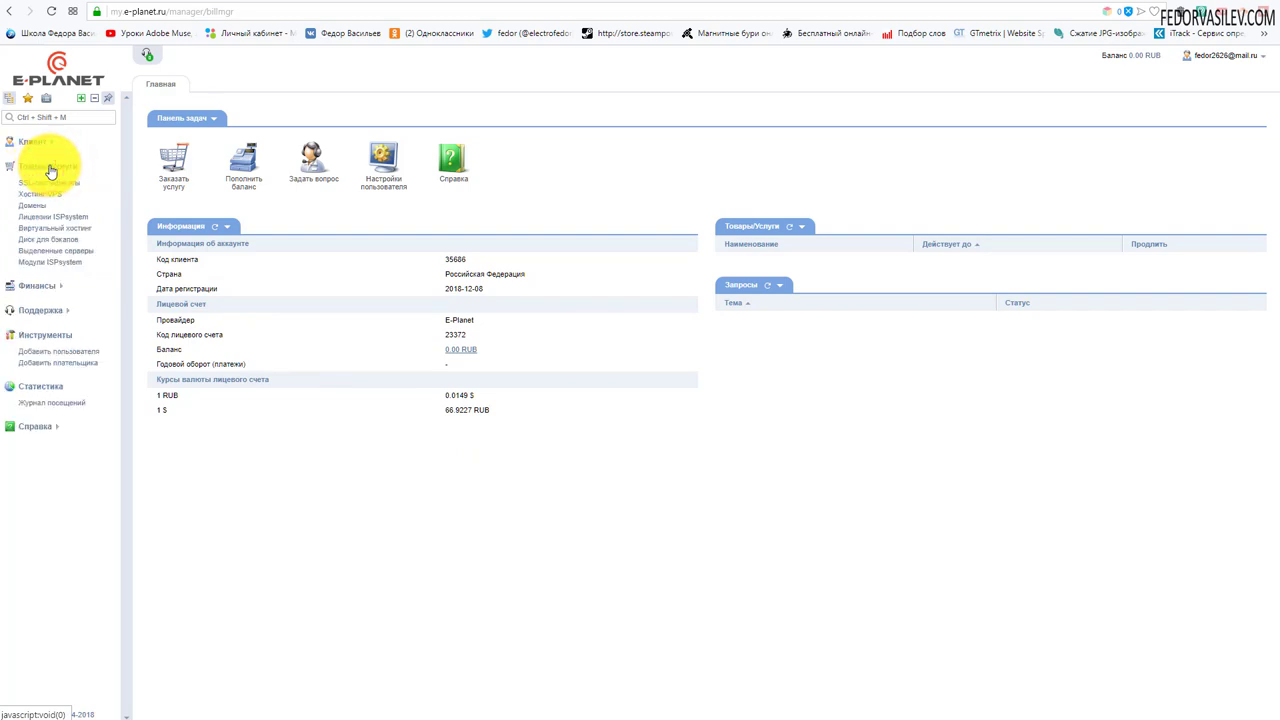
{"action": "left_click", "coordinate": [74, 231]}
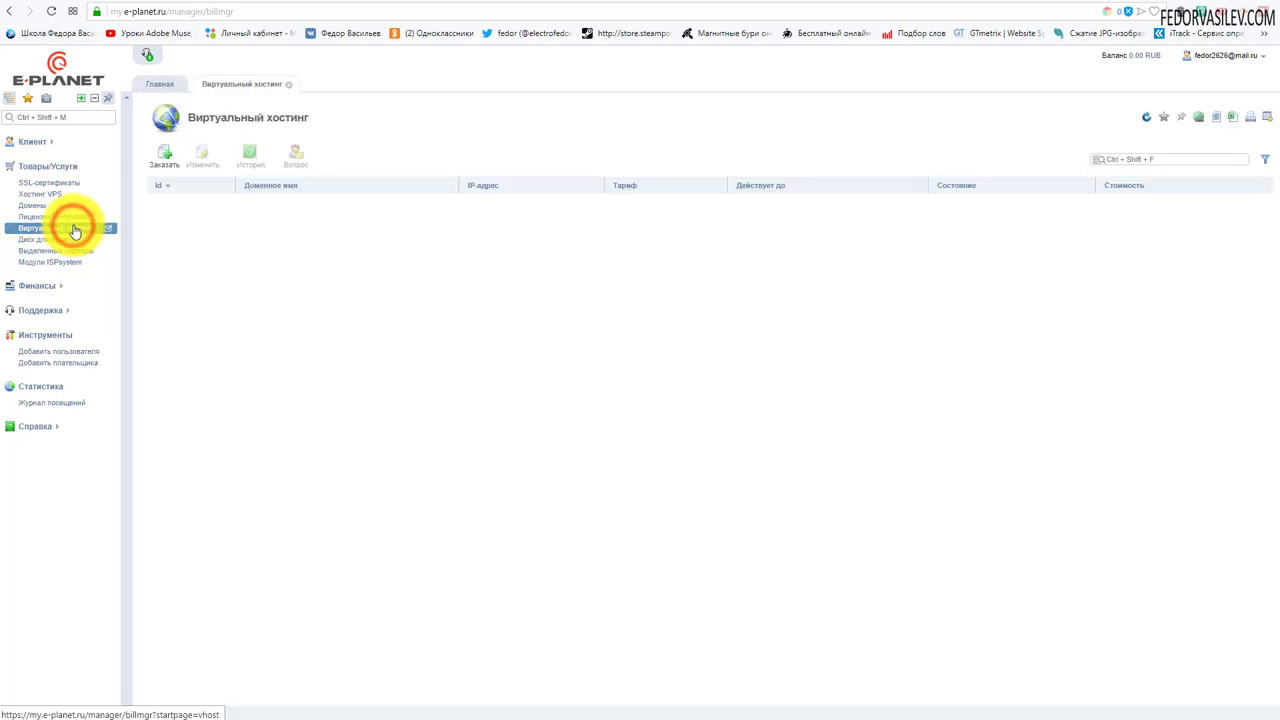
{"action": "left_click", "coordinate": [163, 160]}
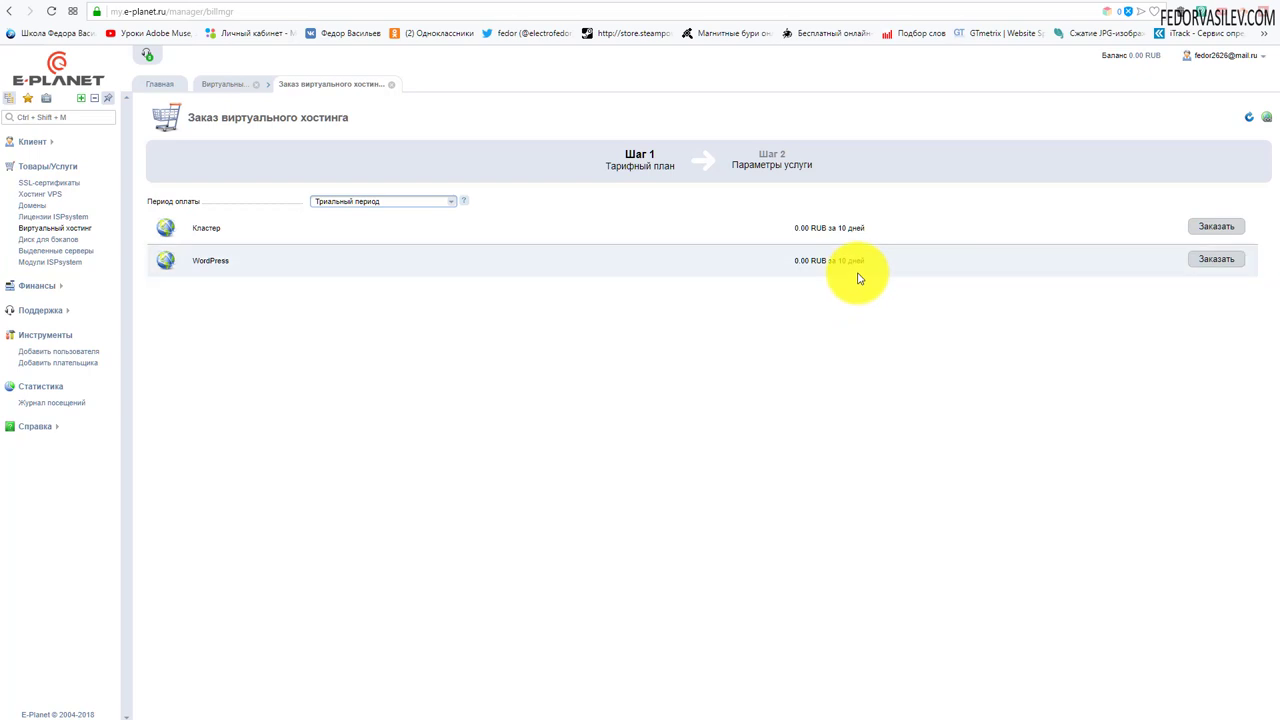
{"action": "left_click", "coordinate": [333, 203]}
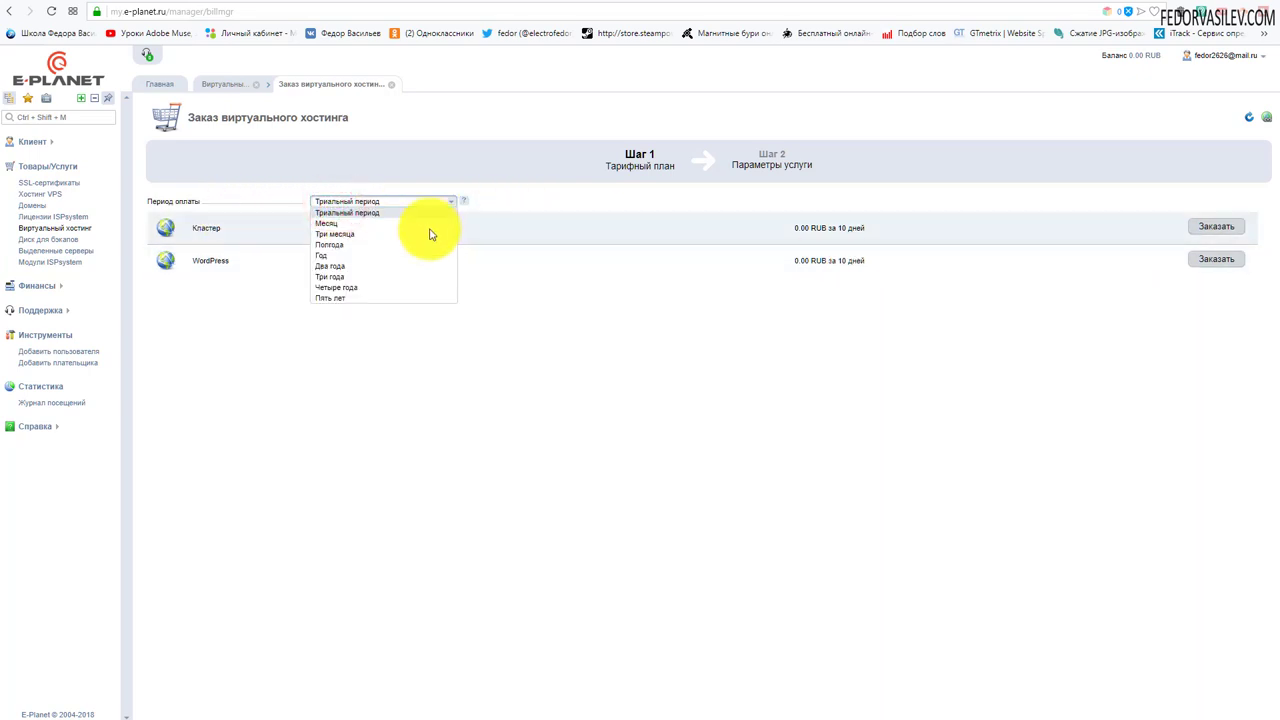
{"action": "left_click", "coordinate": [575, 224]}
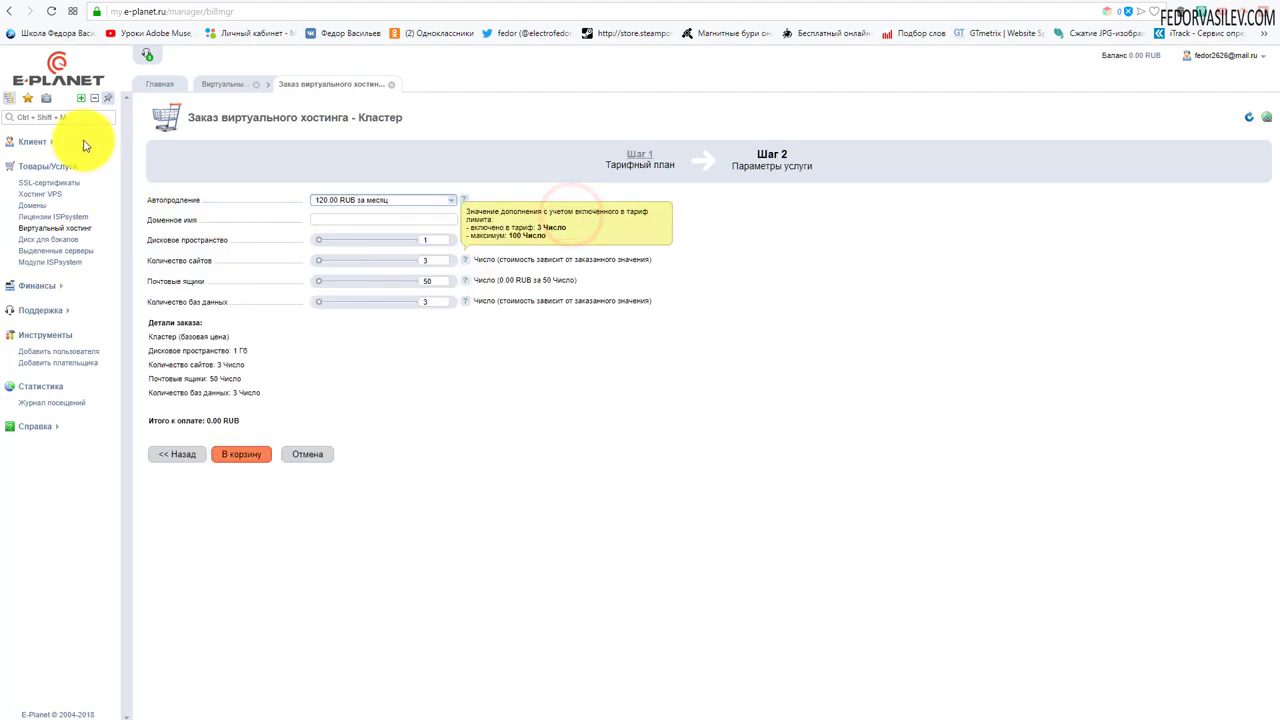
{"action": "left_click", "coordinate": [391, 86]}
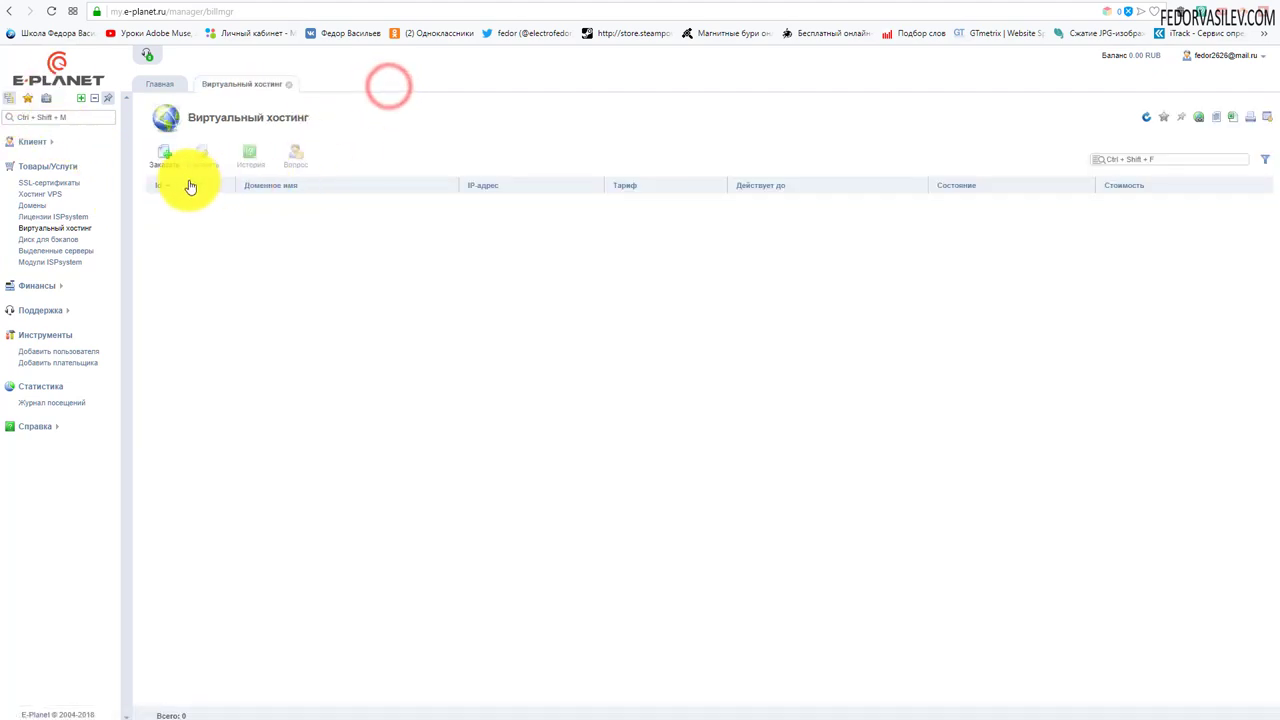
{"action": "left_click", "coordinate": [164, 156]}
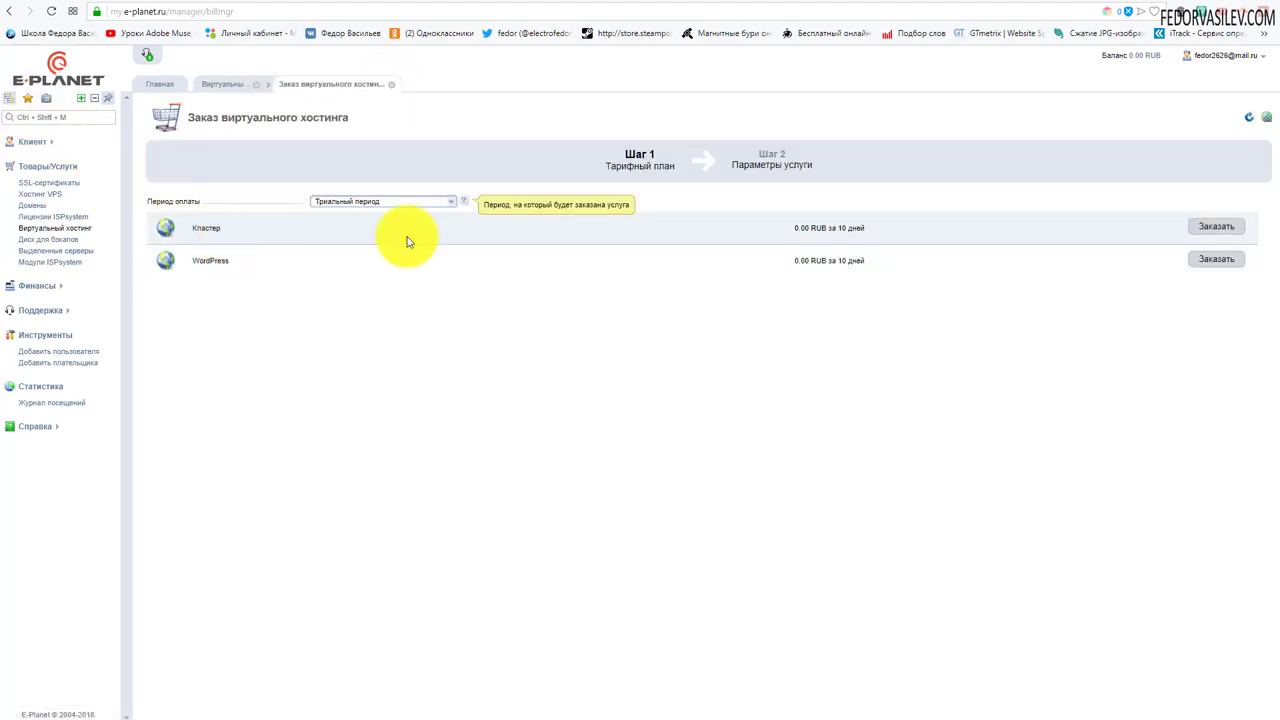
- Order the Кластер plan for the trial period and set automatic renewal to Отключено
{"action": "left_click", "coordinate": [1218, 227]}
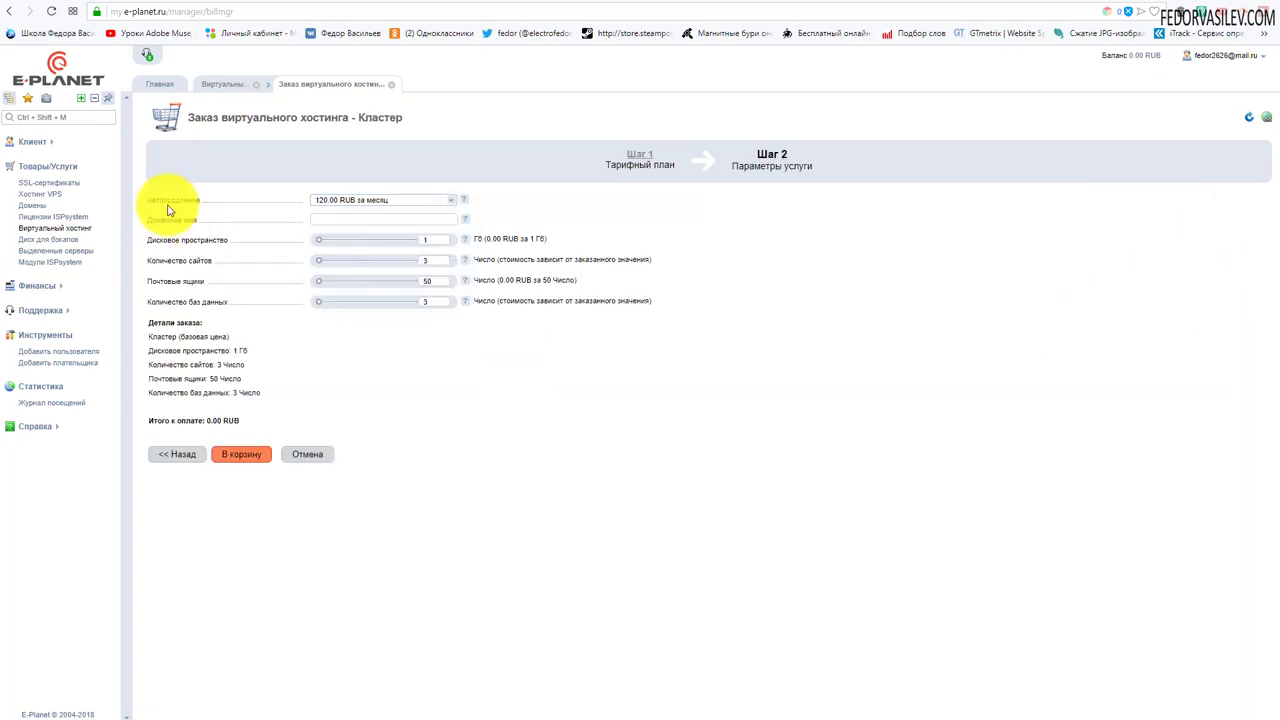
{"action": "left_click", "coordinate": [336, 205]}
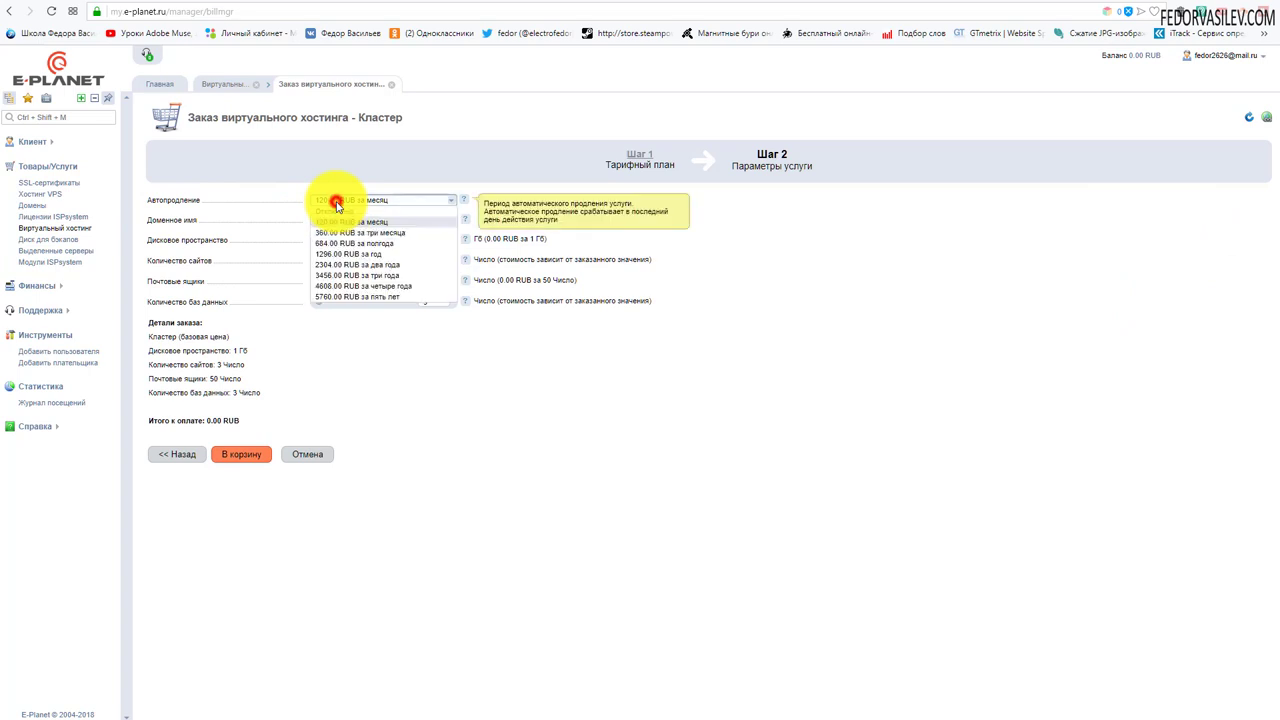
{"action": "left_click", "coordinate": [342, 206]}
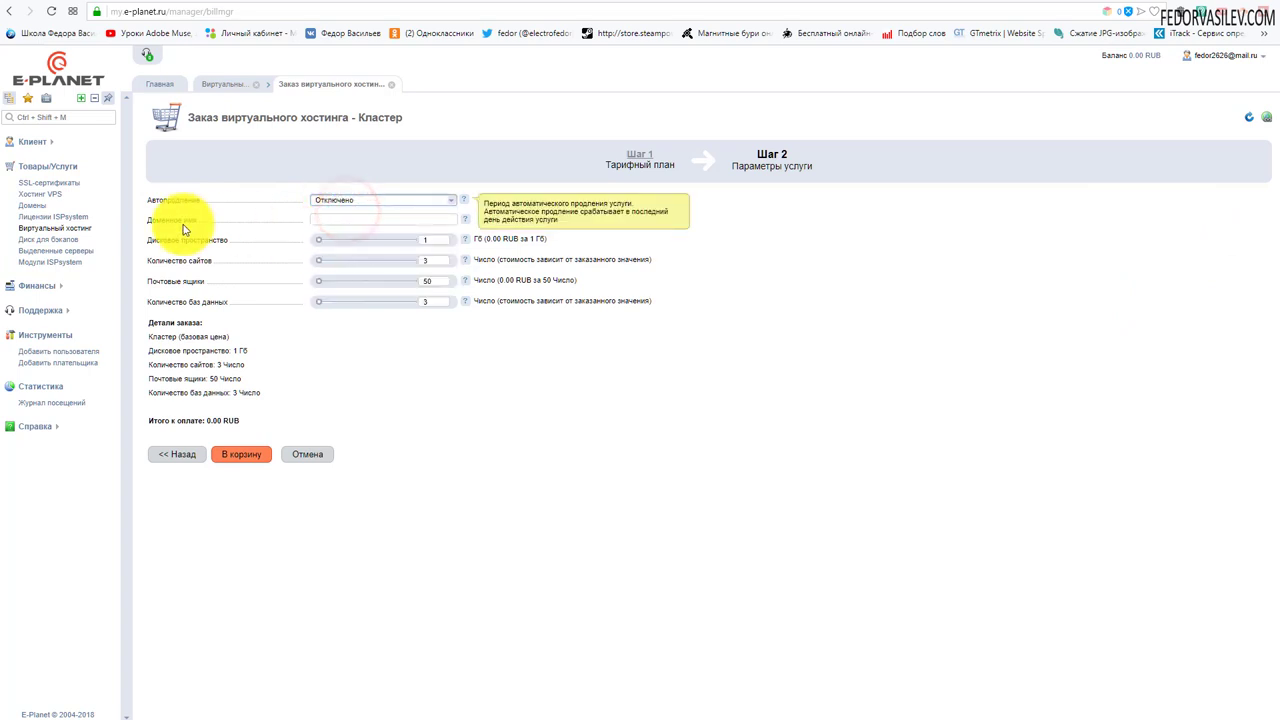
- Enter test73.e-vds.ru as the domain name of the hosting order
{"action": "left_click", "coordinate": [330, 220]}
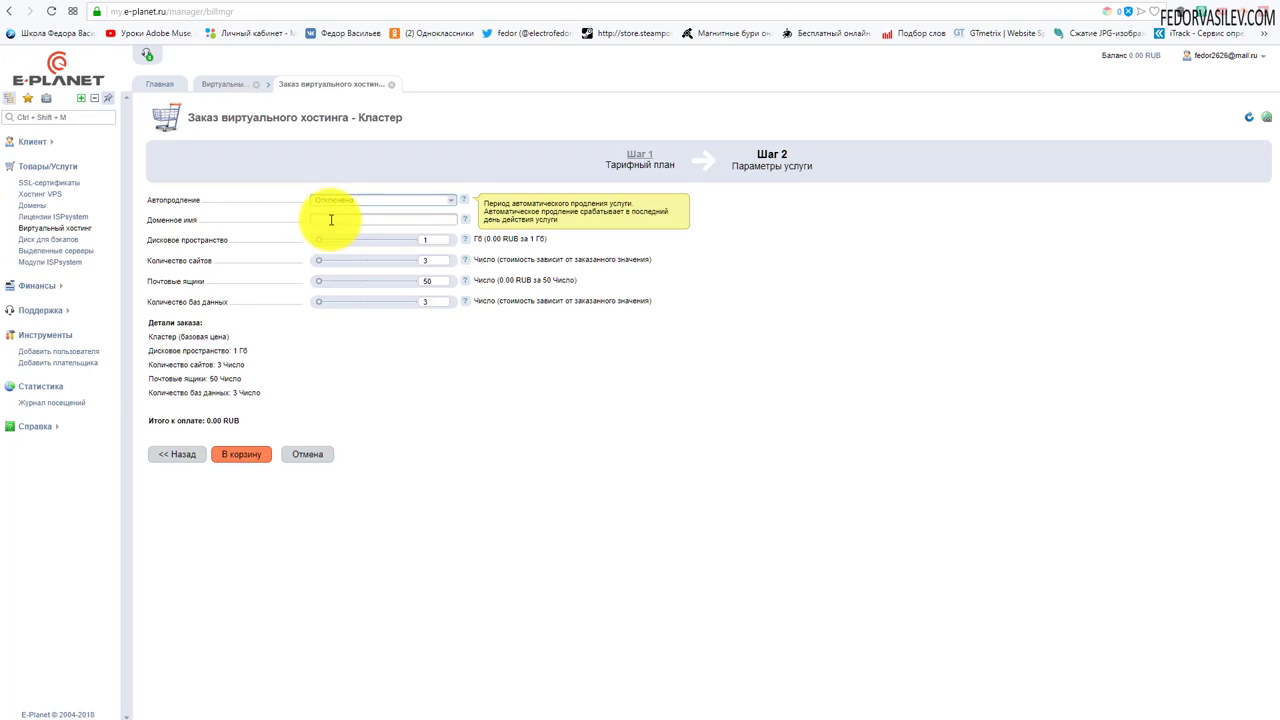
{"action": "left_click", "coordinate": [331, 220]}
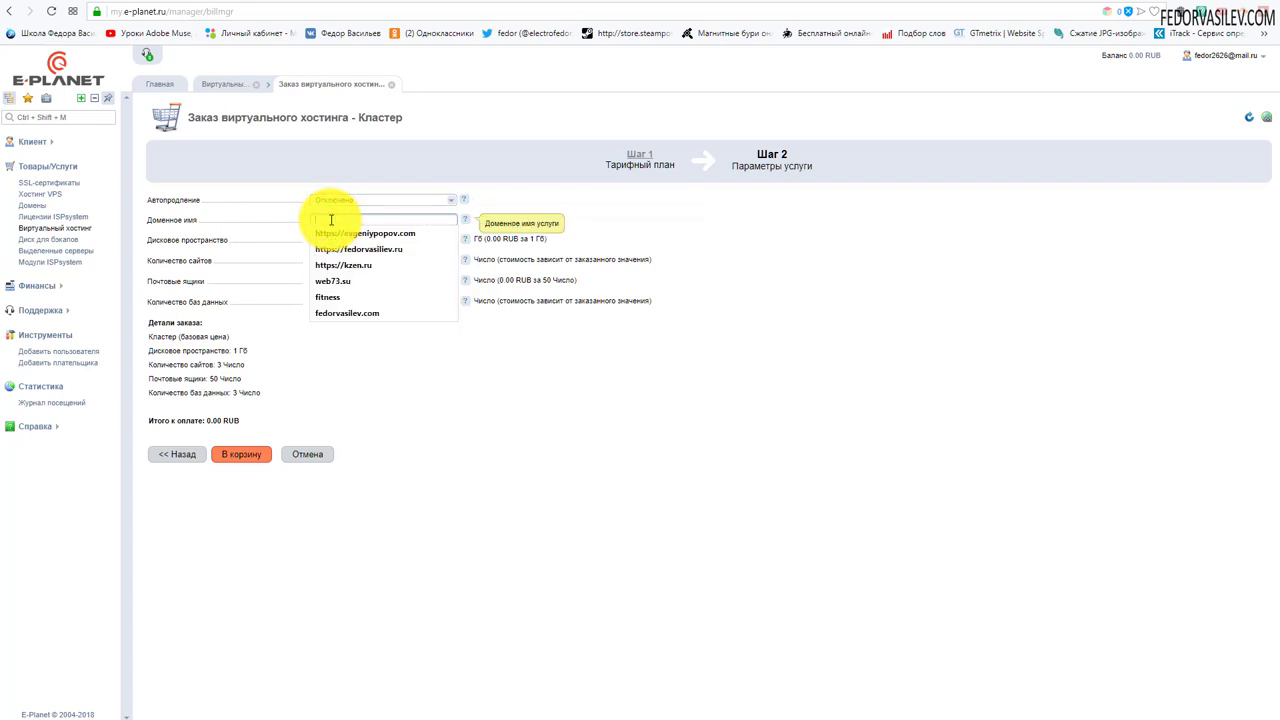
{"action": "type", "text": "test73.e-vds.ru"}
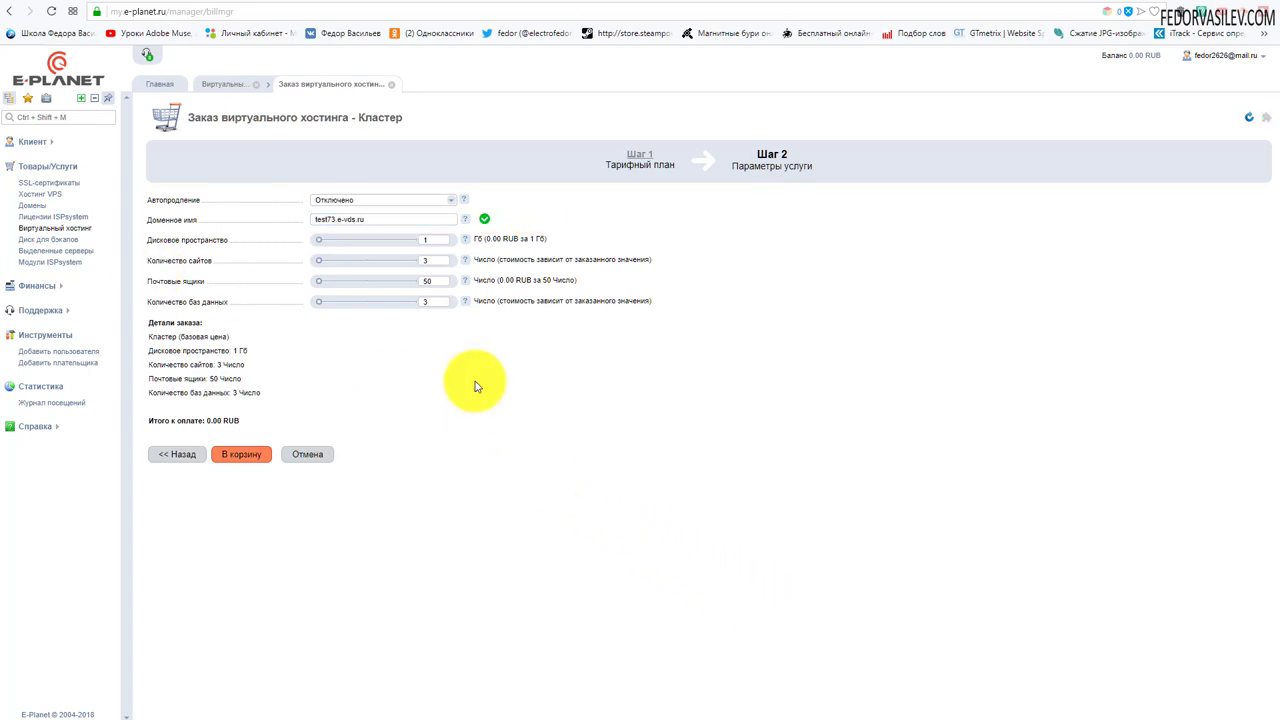
{"action": "left_click", "coordinate": [337, 216]}
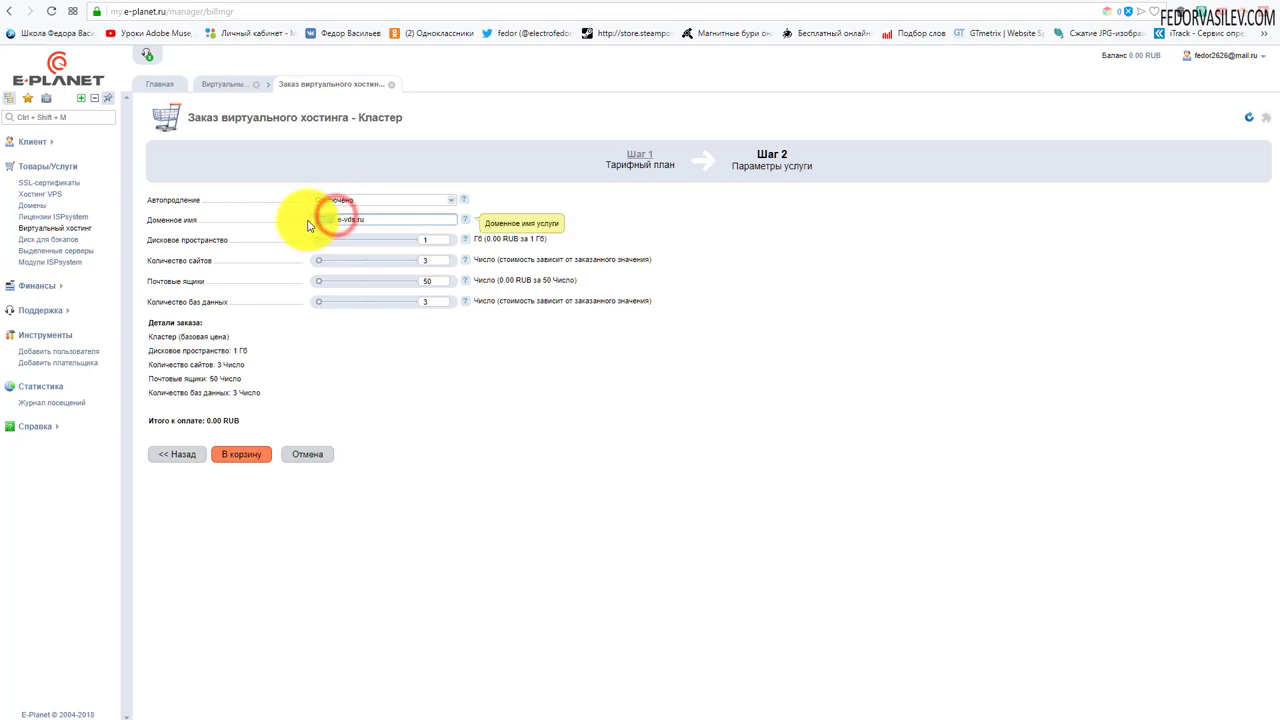
{"action": "double_click", "coordinate": [312, 220]}
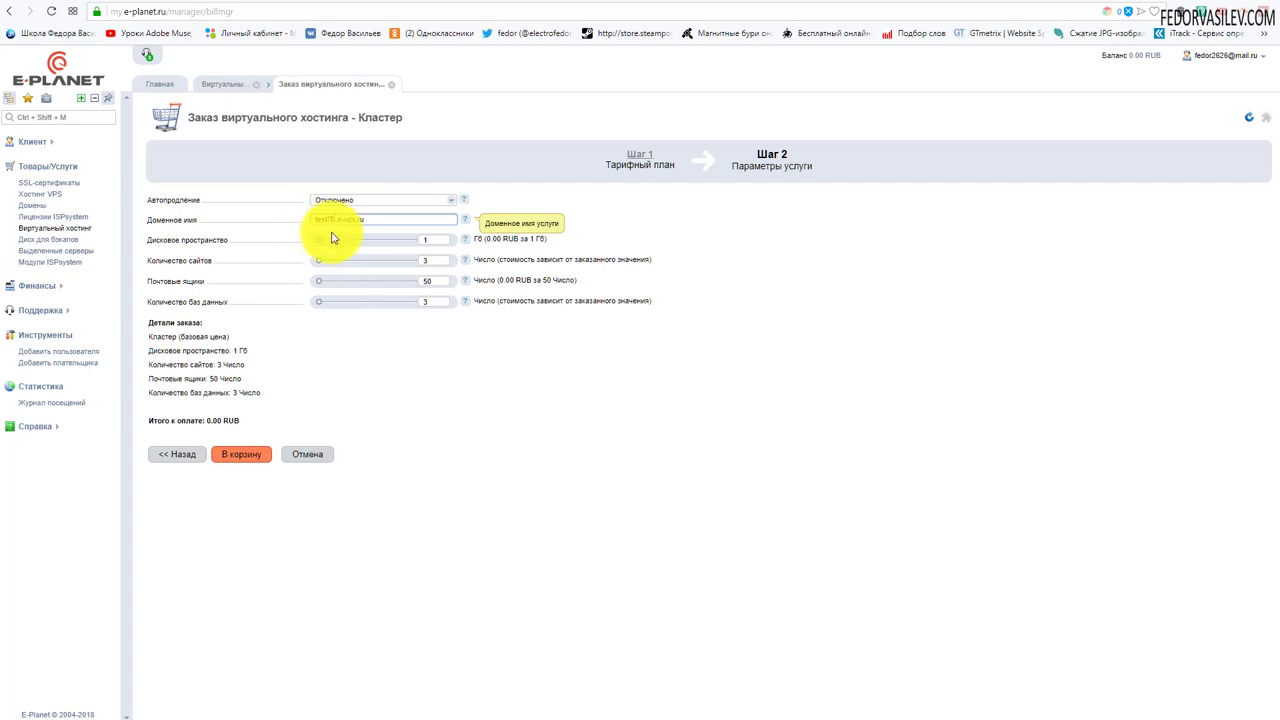
{"action": "left_click", "coordinate": [450, 390]}
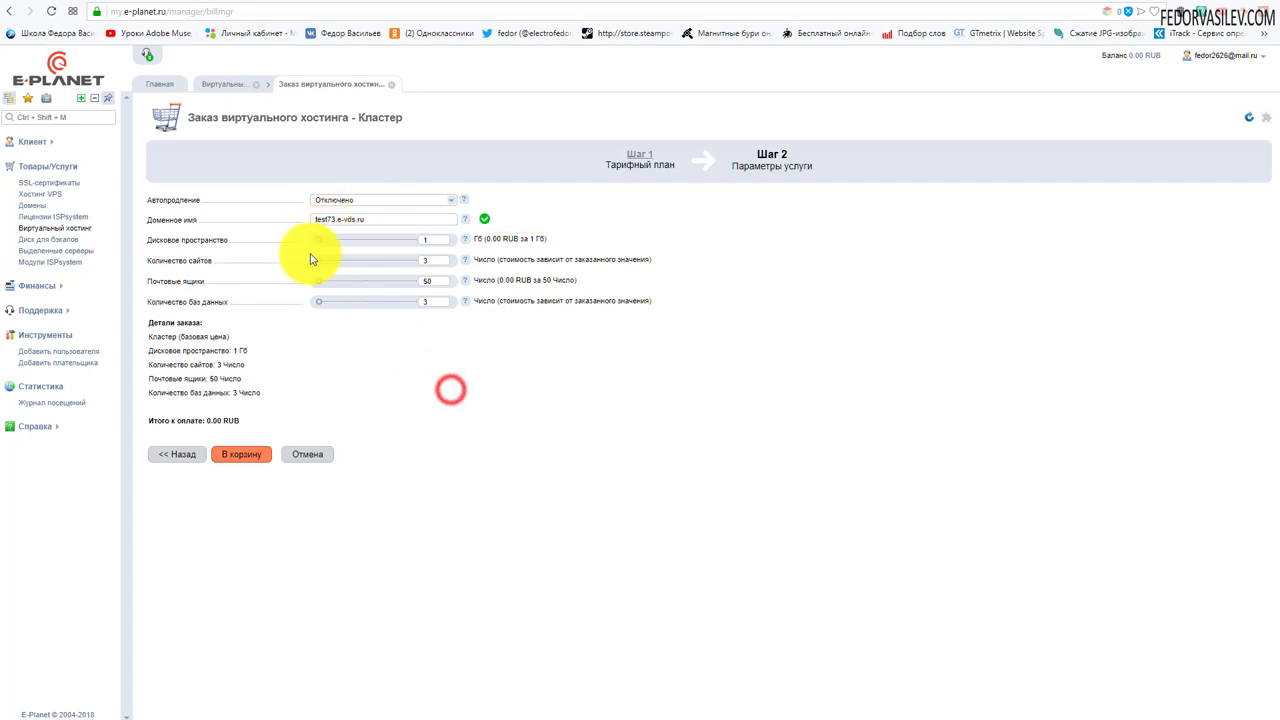
{"action": "left_click", "coordinate": [383, 218]}
{"action": "left_click", "coordinate": [505, 402]}
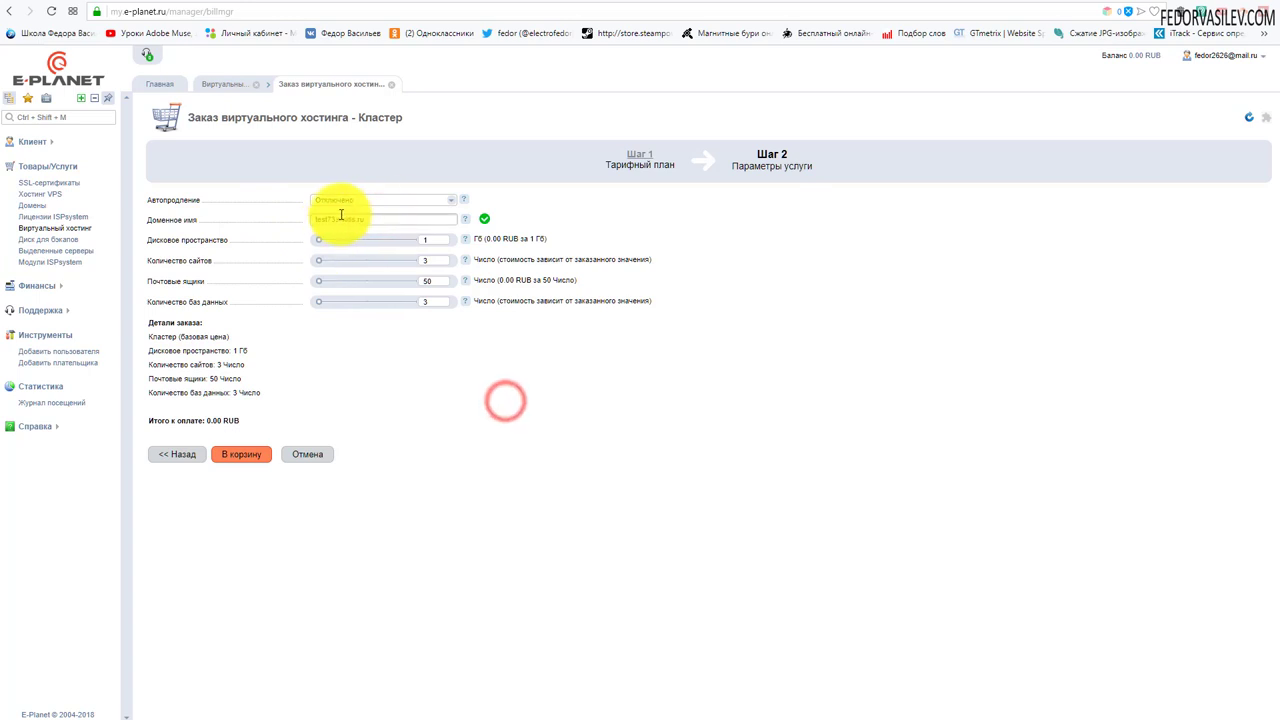
{"action": "double_click", "coordinate": [333, 218]}
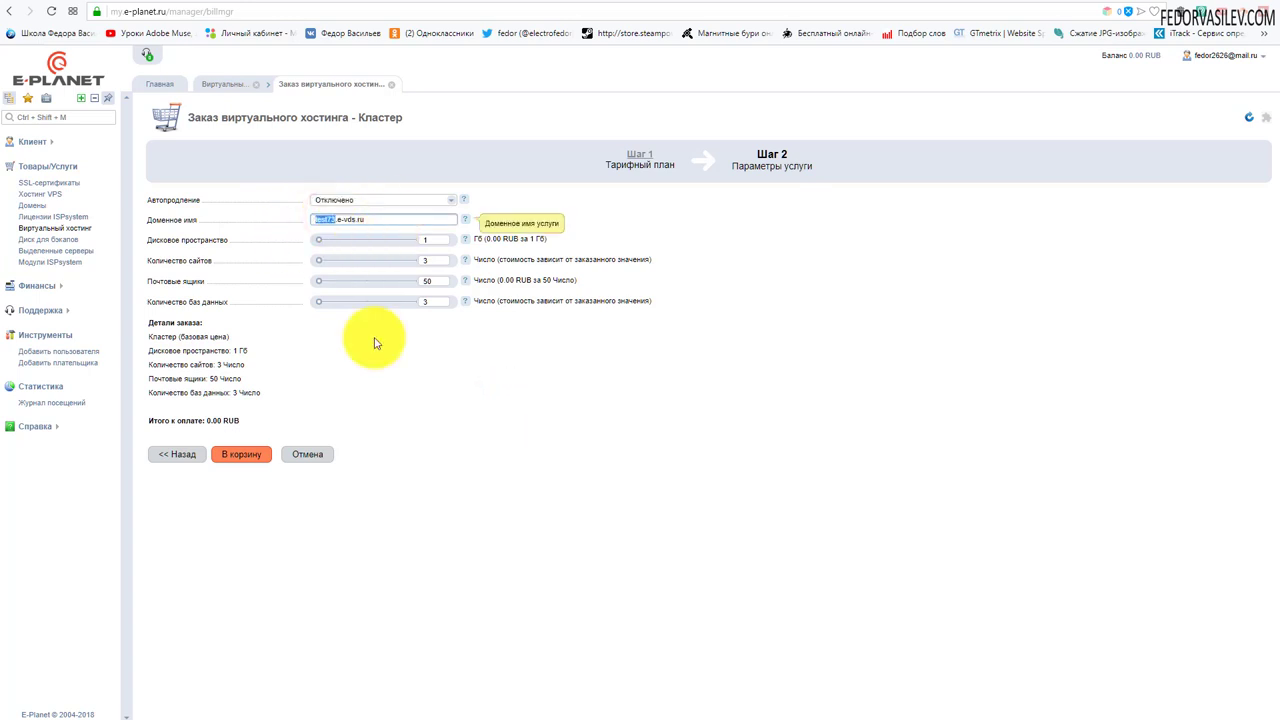
{"action": "left_click", "coordinate": [540, 366]}
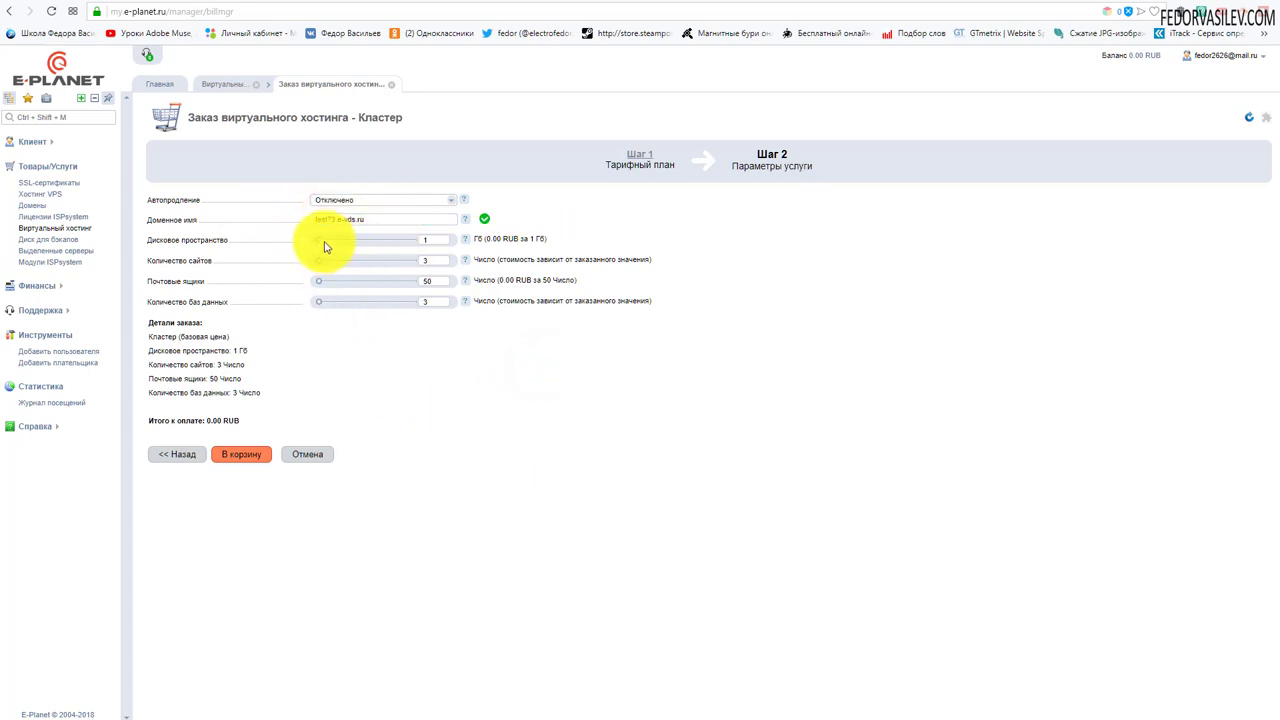
- Try 6 Гб of disk space for the hosting order, and return it to 1 Гб
{"action": "left_click_drag", "start_coordinate": [319, 247], "coordinate": [339, 250]}
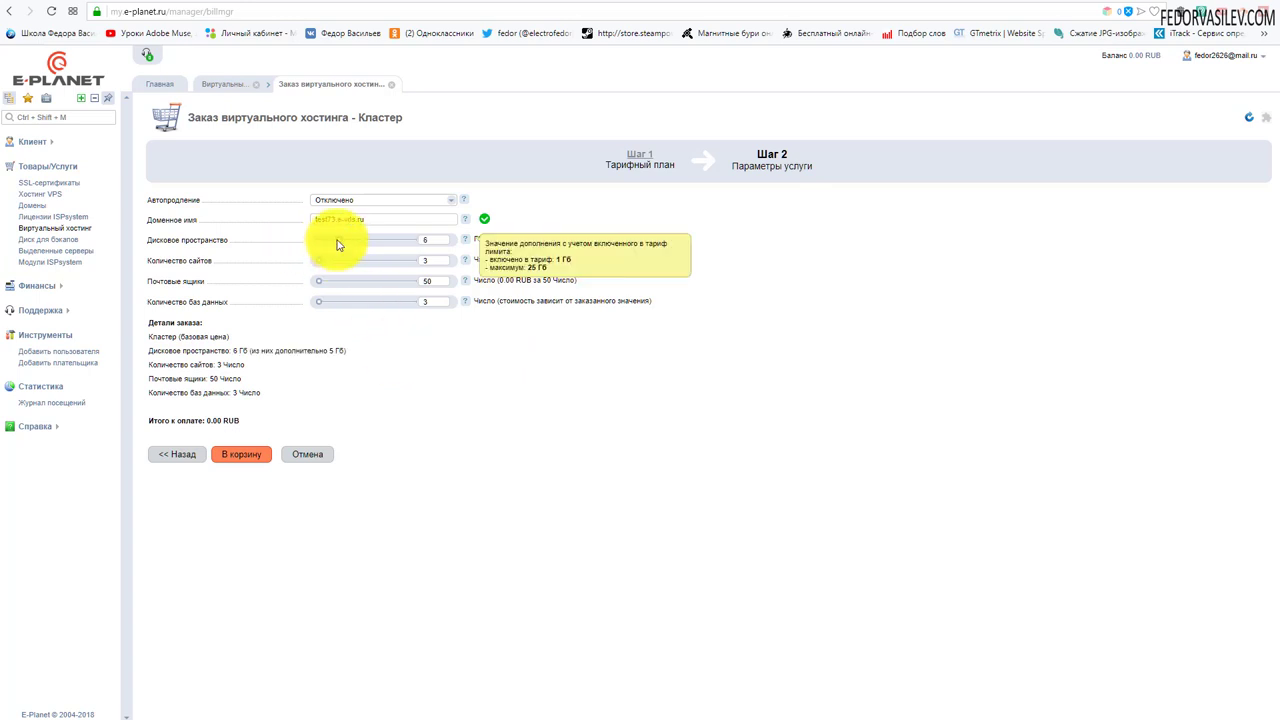
{"action": "left_click_drag", "start_coordinate": [333, 246], "coordinate": [322, 240]}
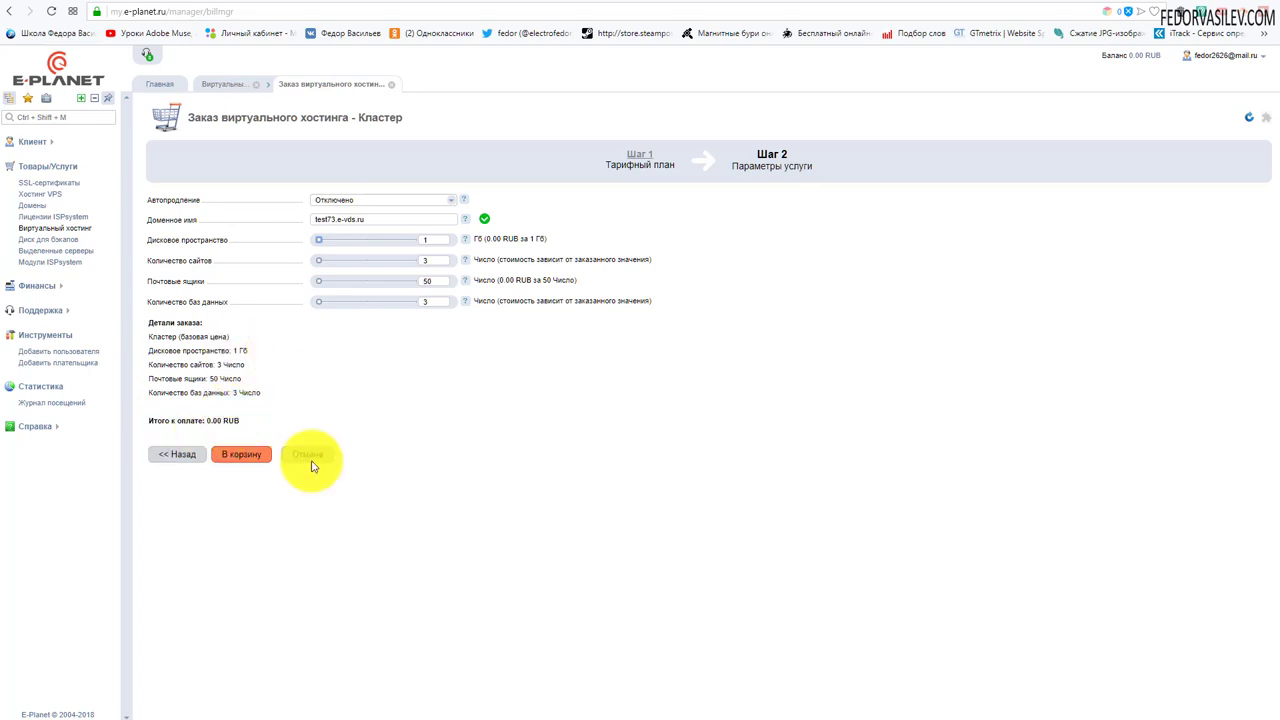
- Add the Кластер hosting order to the cart and activate it
{"action": "left_click", "coordinate": [246, 453]}
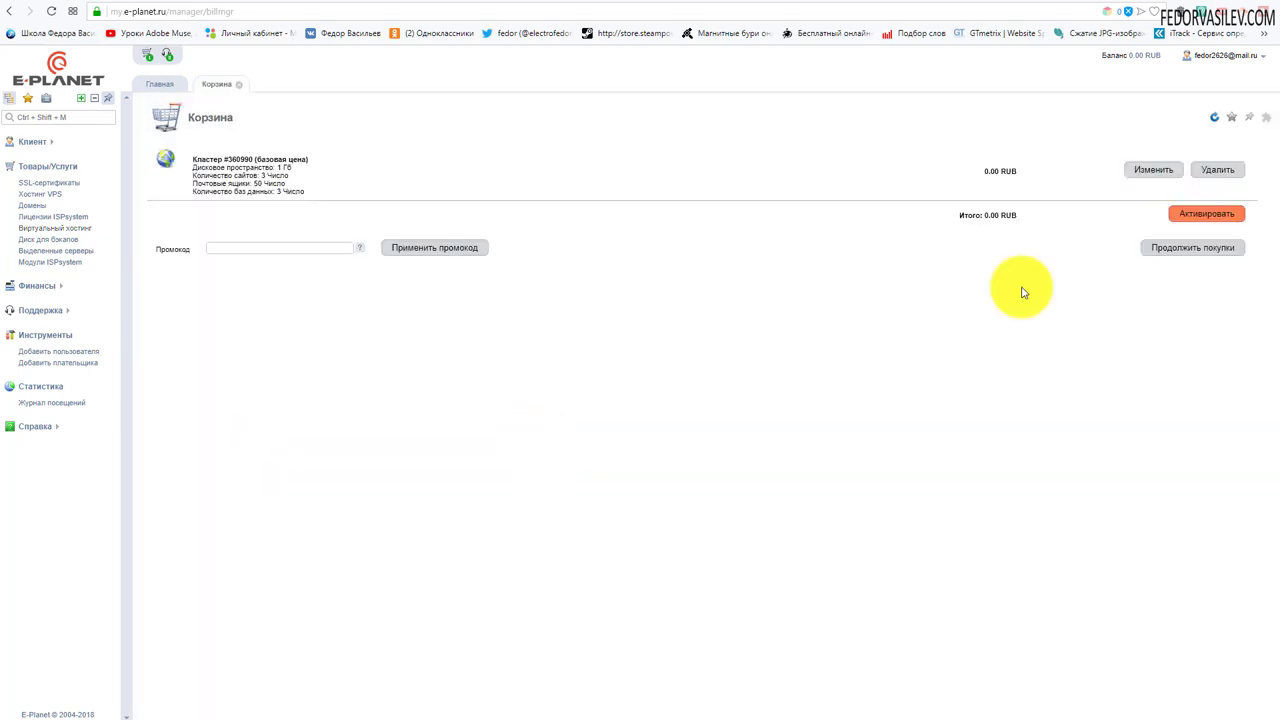
{"action": "left_click", "coordinate": [1198, 216]}
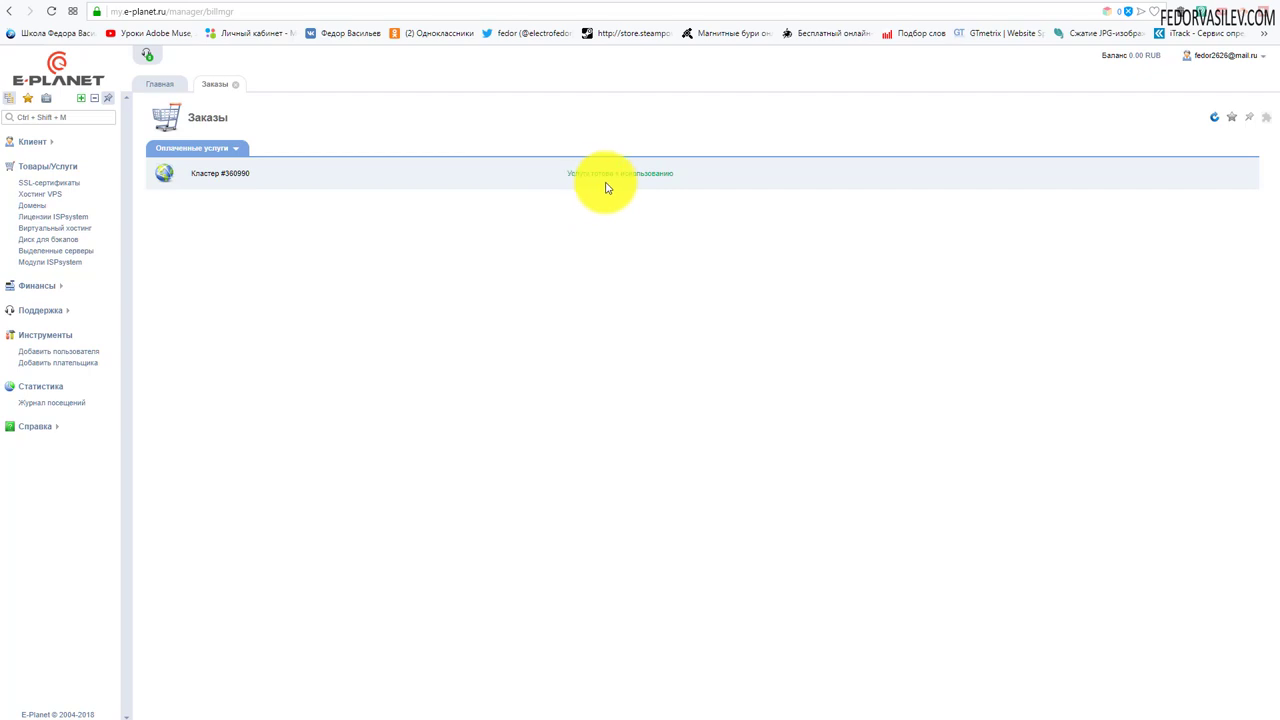
{"action": "left_click", "coordinate": [654, 176]}
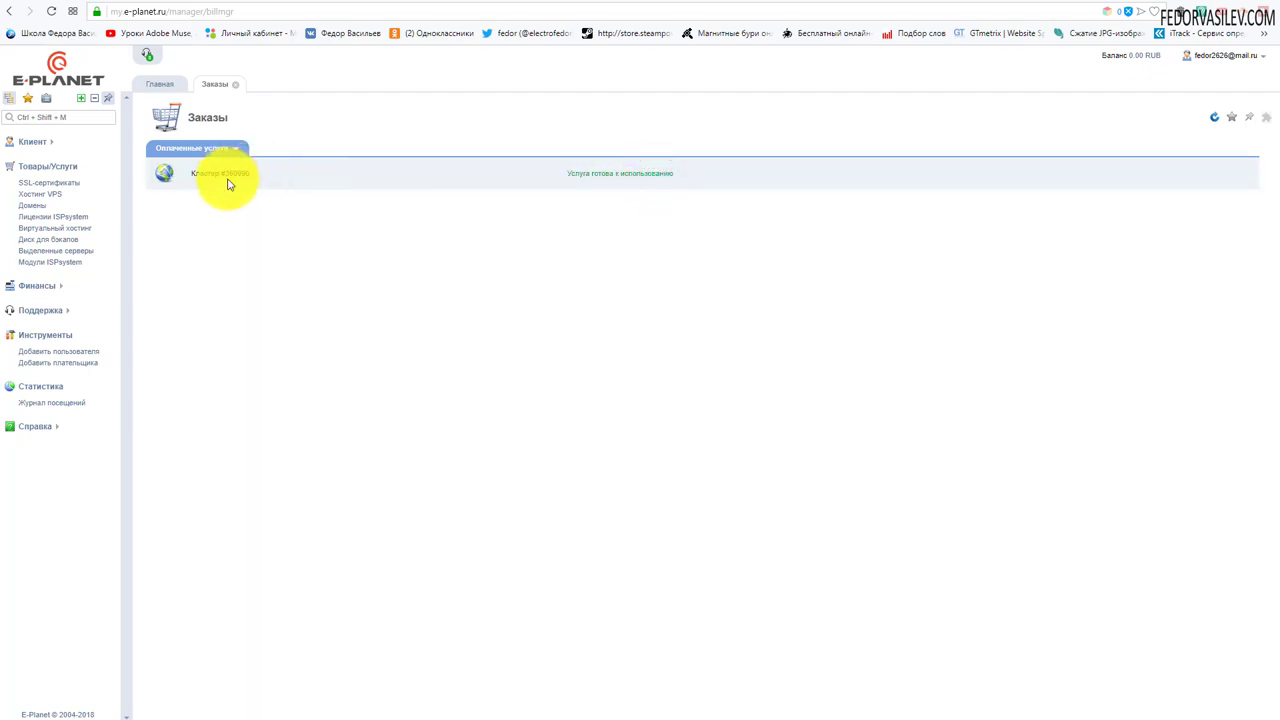
- Open the account's list of virtual hosting services
{"action": "left_click", "coordinate": [78, 168]}
{"action": "left_click", "coordinate": [82, 168]}
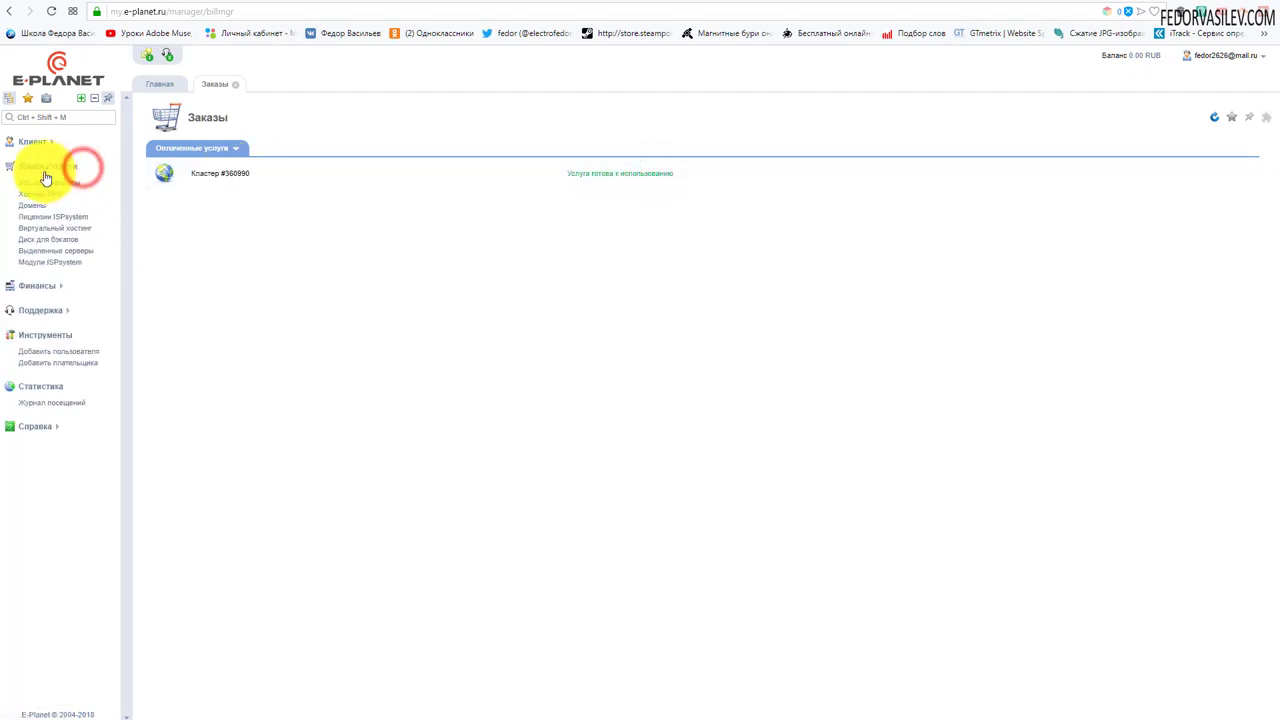
{"action": "left_click", "coordinate": [38, 205]}
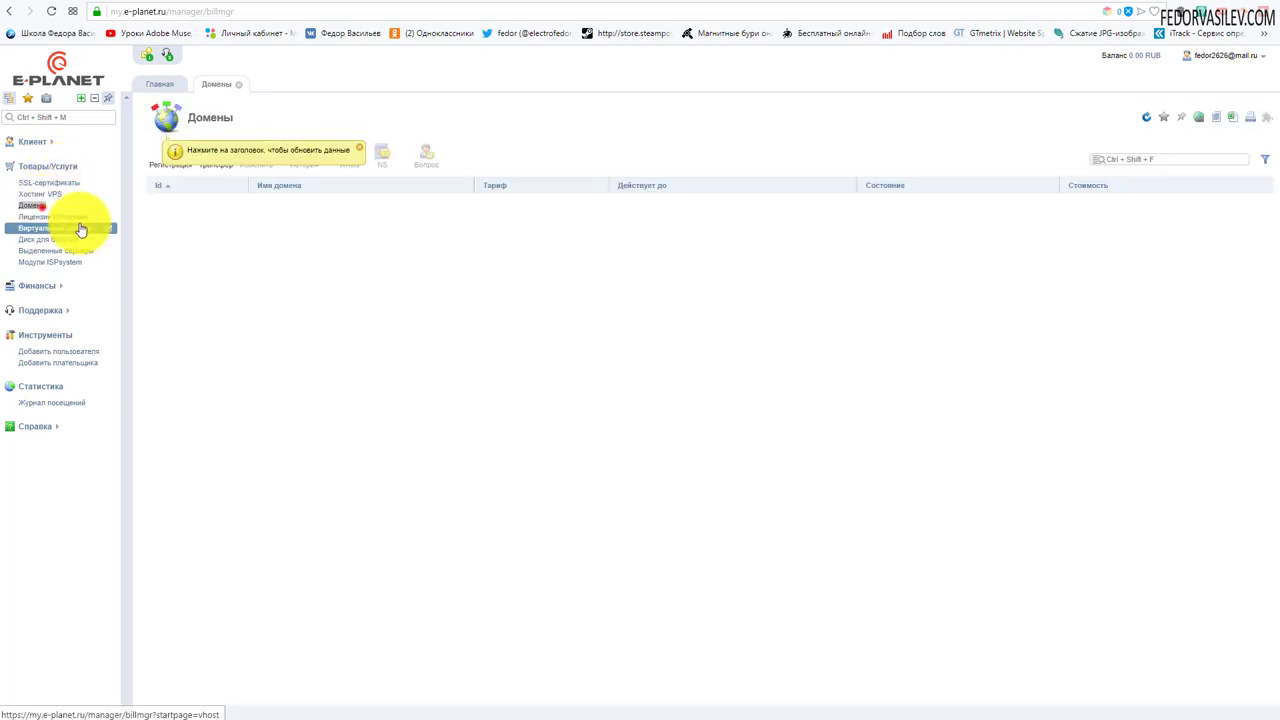
{"action": "left_click", "coordinate": [80, 230]}
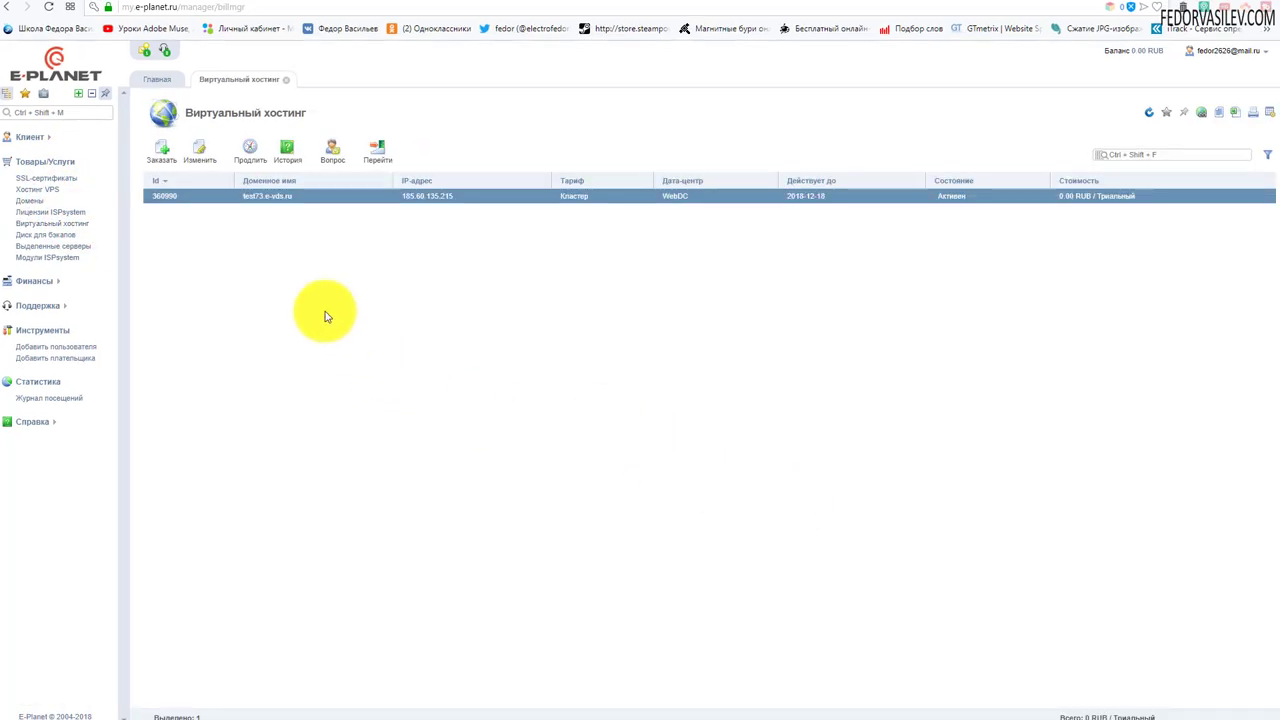
- Copy the domain name test73.e-vds.ru from the hosting service and open that site in the browser
{"action": "left_click_drag", "start_coordinate": [294, 195], "coordinate": [247, 205]}
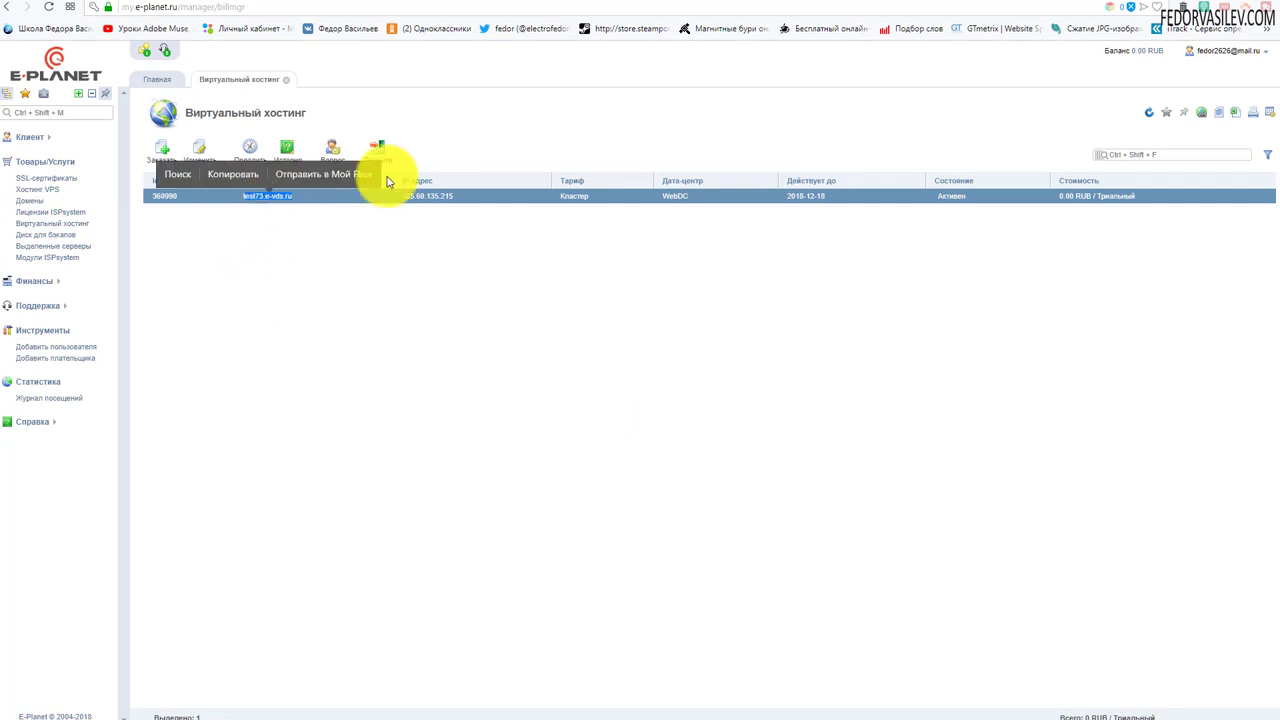
{"action": "left_click", "coordinate": [1112, 4]}
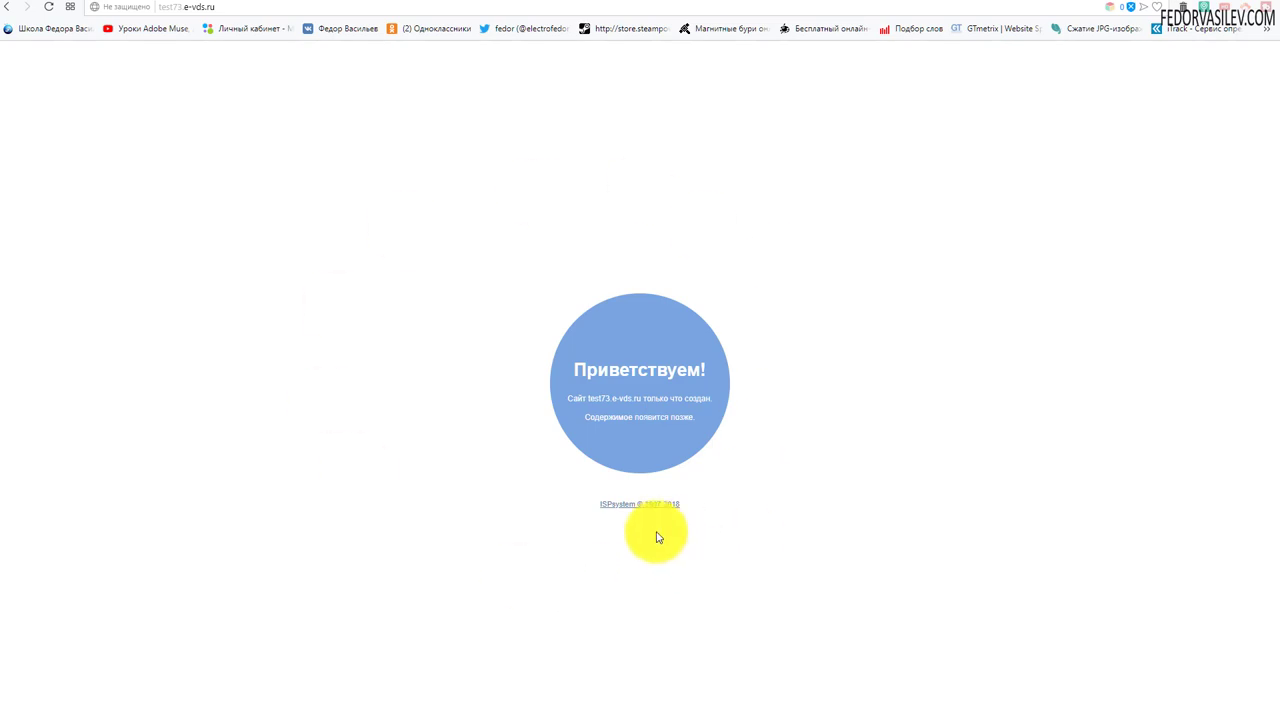
- Return to the virtual hosting list and go to the control panel of the test73.e-vds.ru service
{"action": "key", "text": "alt+Tab"}
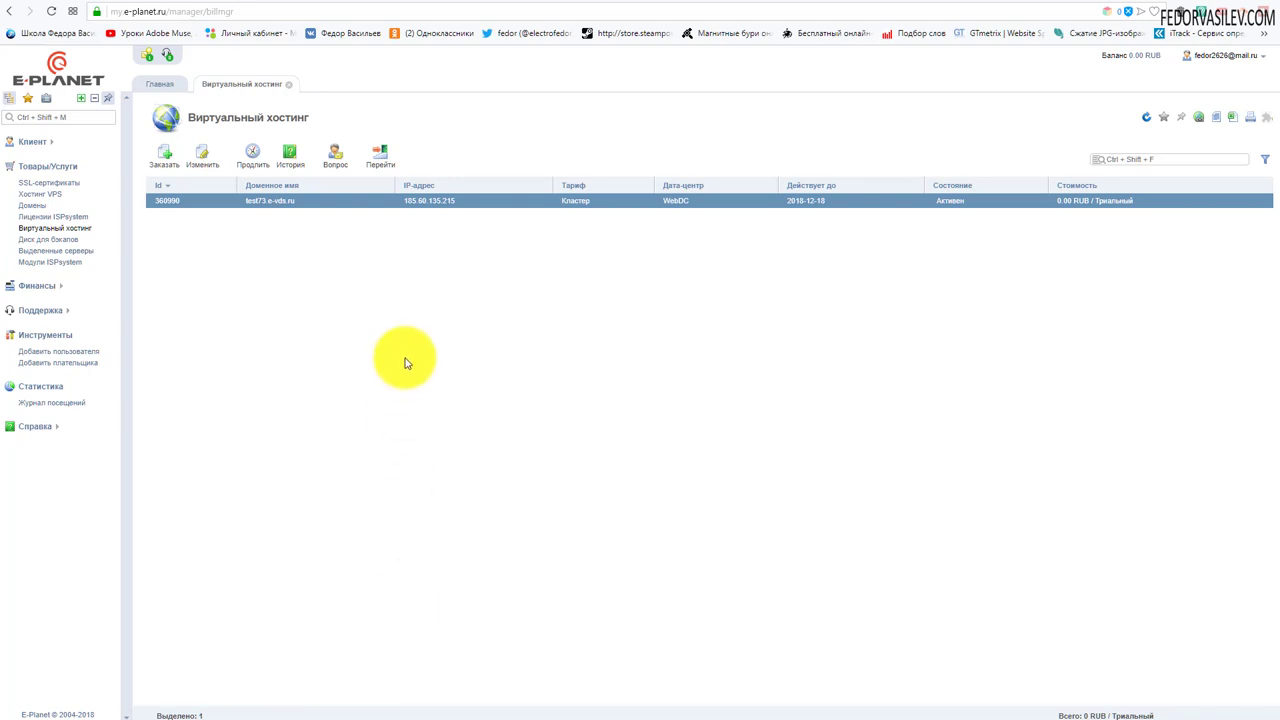
{"action": "left_click", "coordinate": [379, 163]}
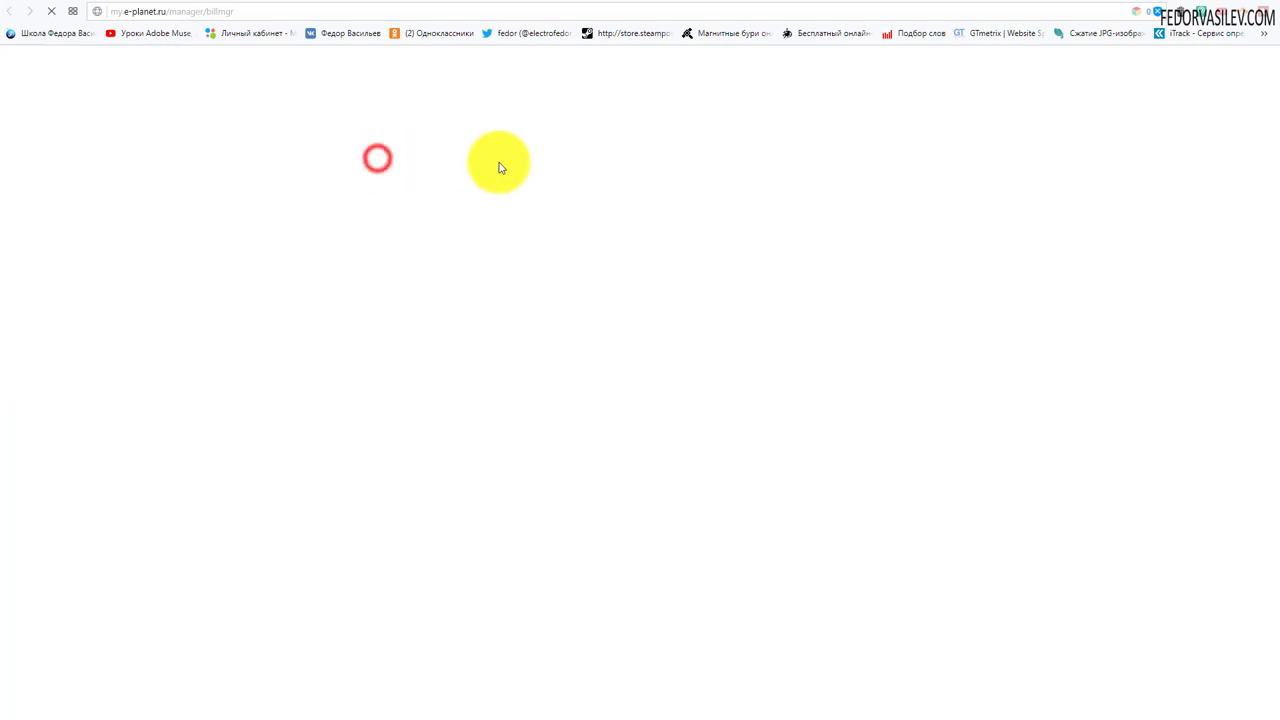